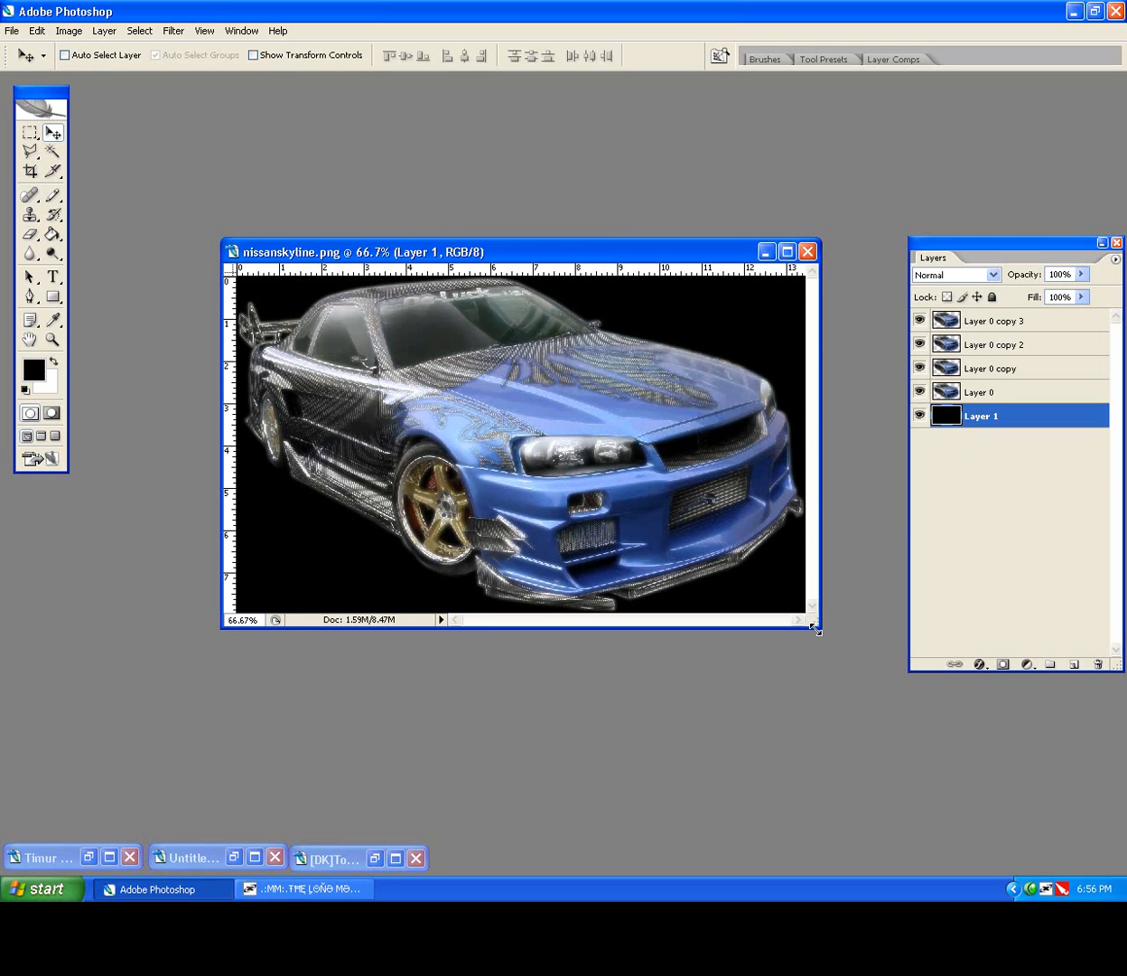
Step: Close the nissanskyline.png document without saving its changes
{"action": "left_click_drag", "start_coordinate": [818, 624], "coordinate": [895, 654]}
{"action": "left_click_drag", "start_coordinate": [672, 252], "coordinate": [622, 179]}
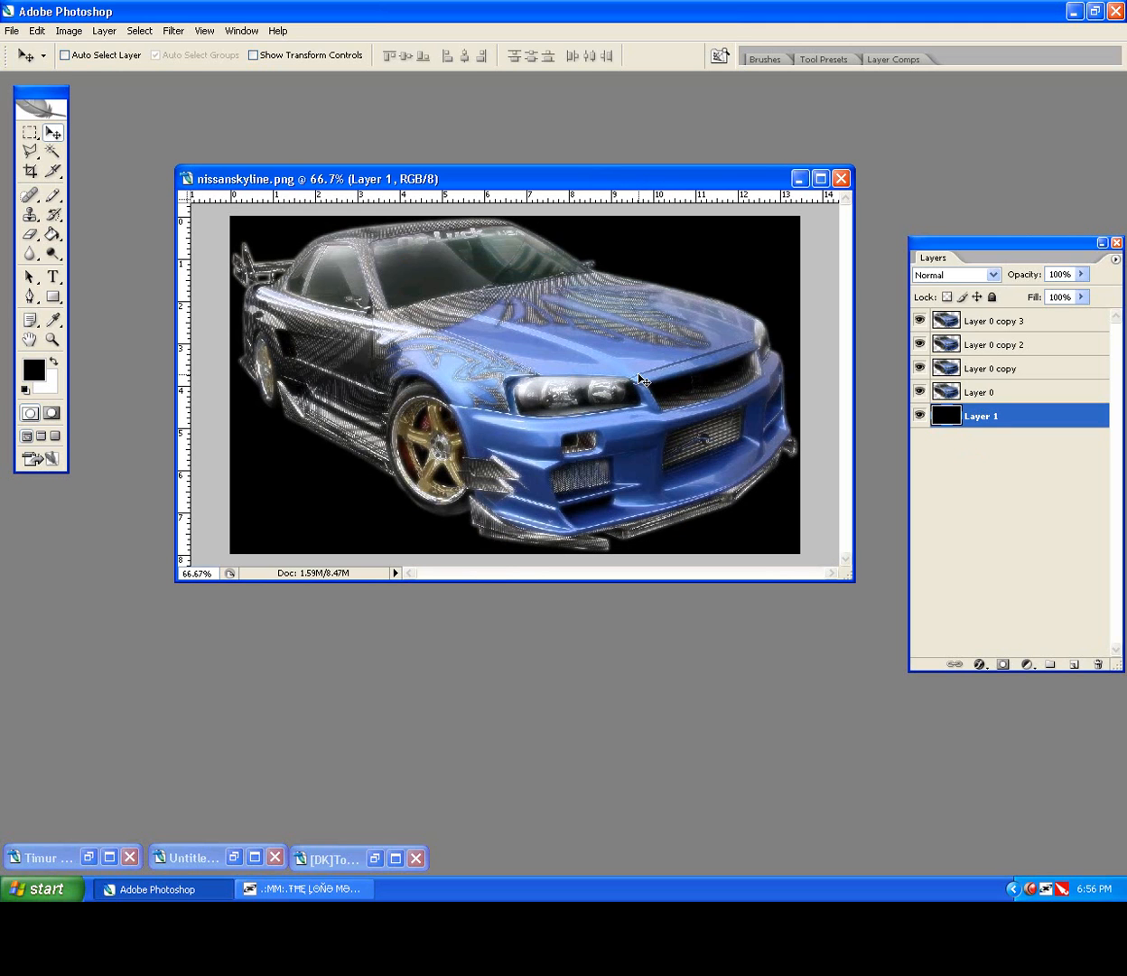
{"action": "left_click", "coordinate": [841, 179]}
{"action": "left_click", "coordinate": [571, 348]}
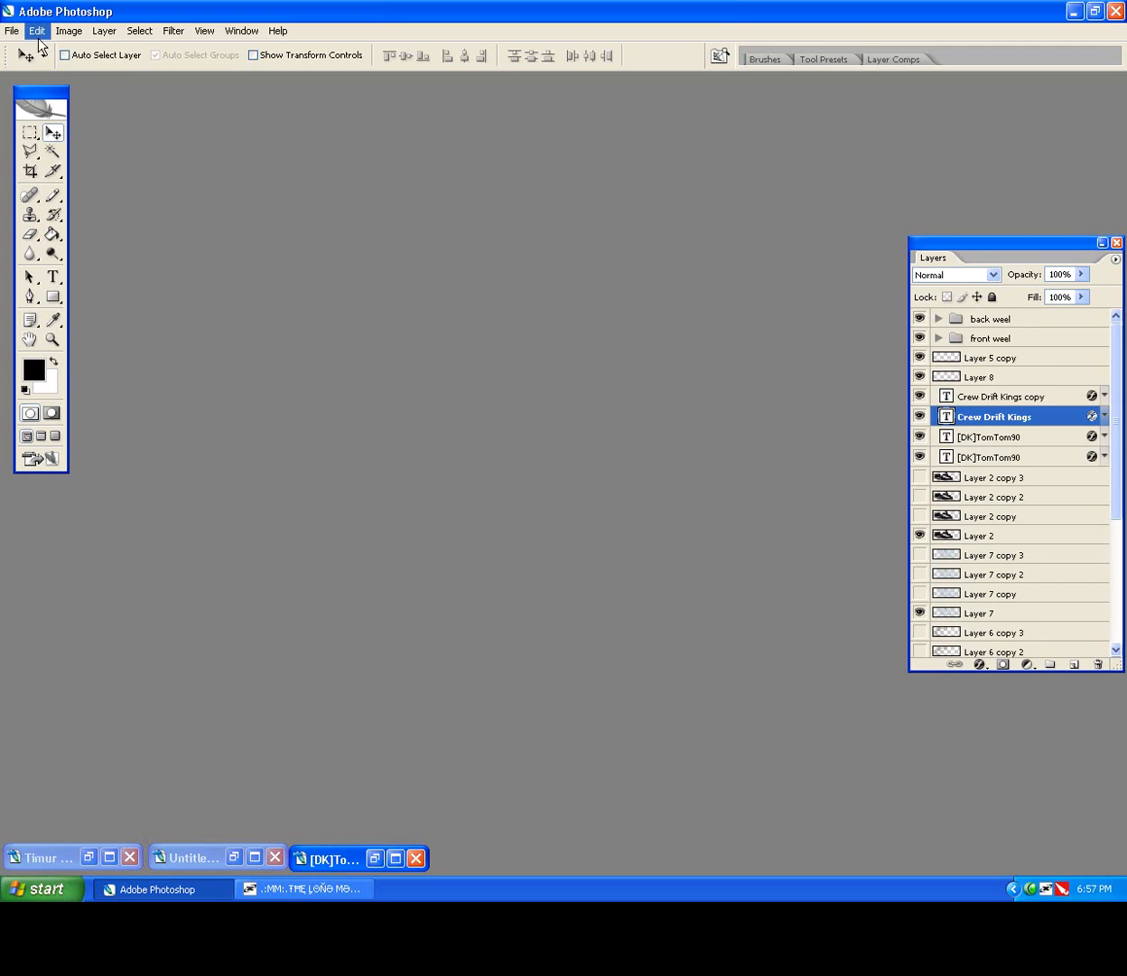
{"action": "left_click", "coordinate": [12, 31]}
{"action": "left_click", "coordinate": [32, 64]}
{"action": "left_click", "coordinate": [782, 521]}
Step: Create a transparent 400 × 125 pixel RGB document at 72 pixels/inch named "simple effect tutorial"
{"action": "left_click", "coordinate": [22, 45]}
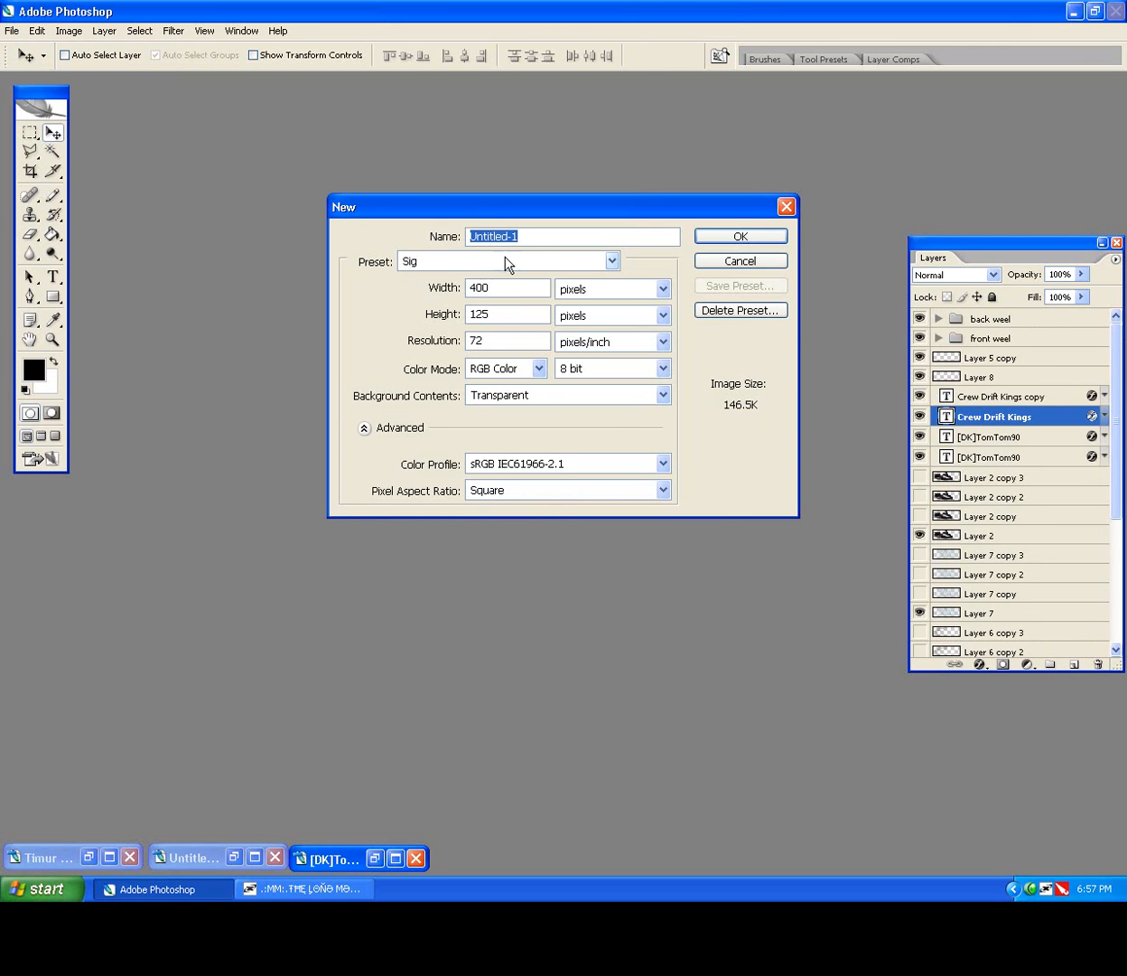
{"action": "type", "text": "simple effect tutorial"}
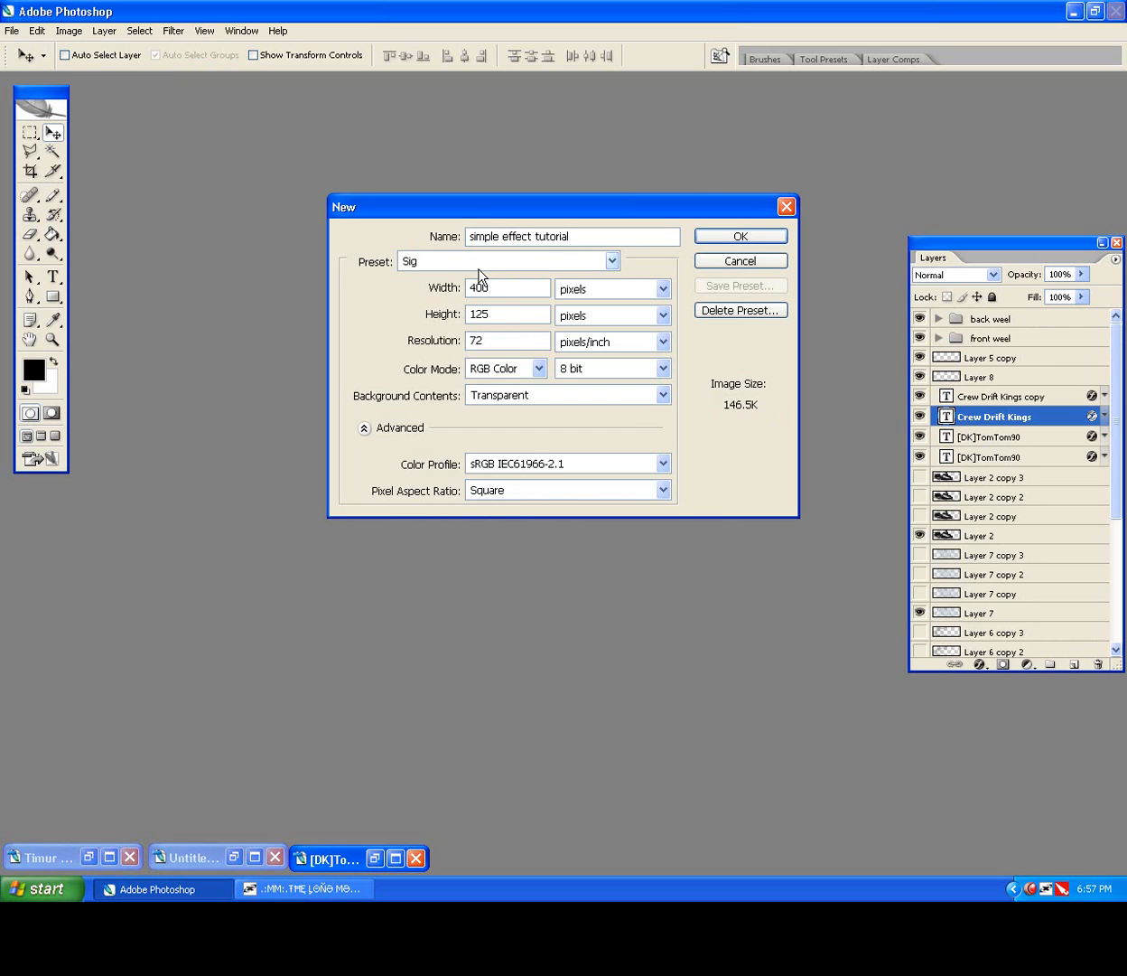
{"action": "double_click", "coordinate": [501, 290]}
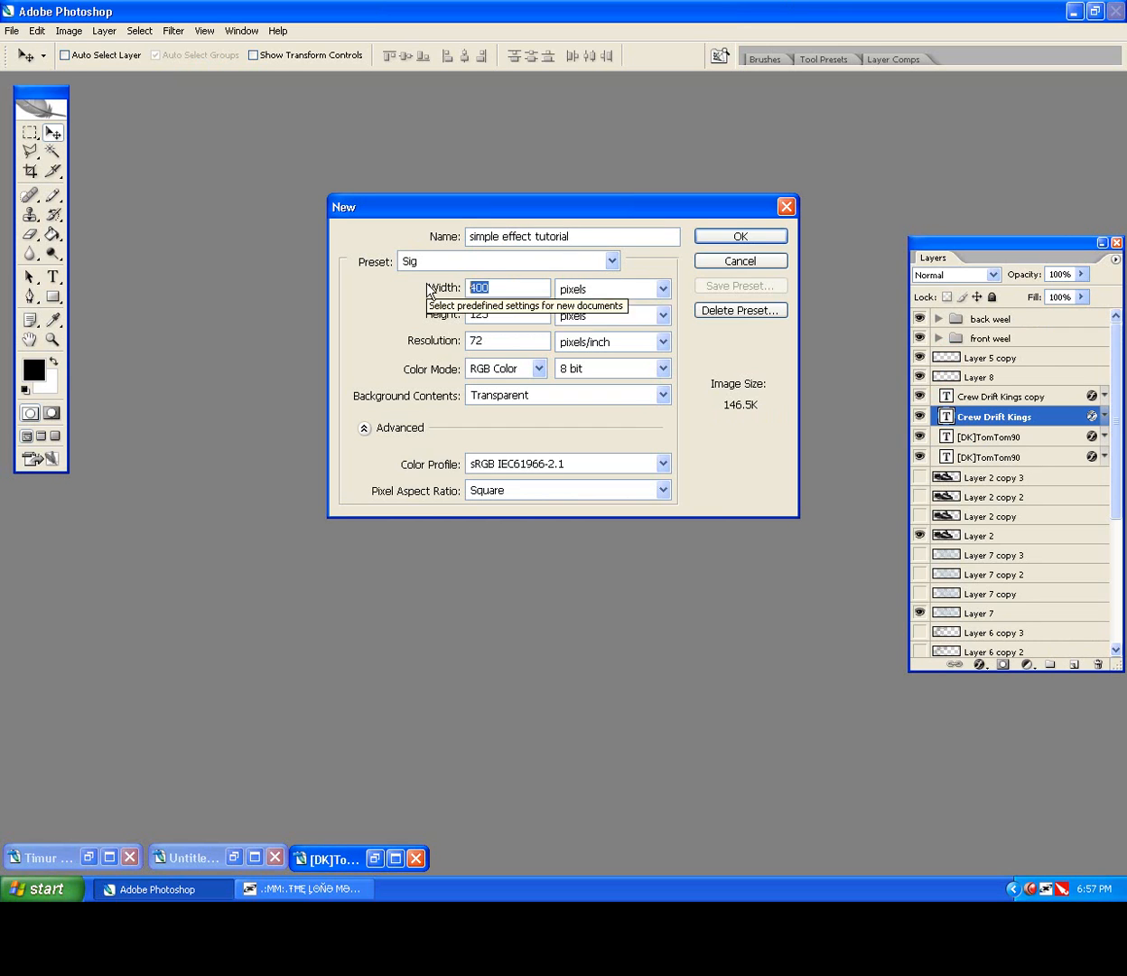
{"action": "left_click_drag", "start_coordinate": [524, 313], "coordinate": [469, 313]}
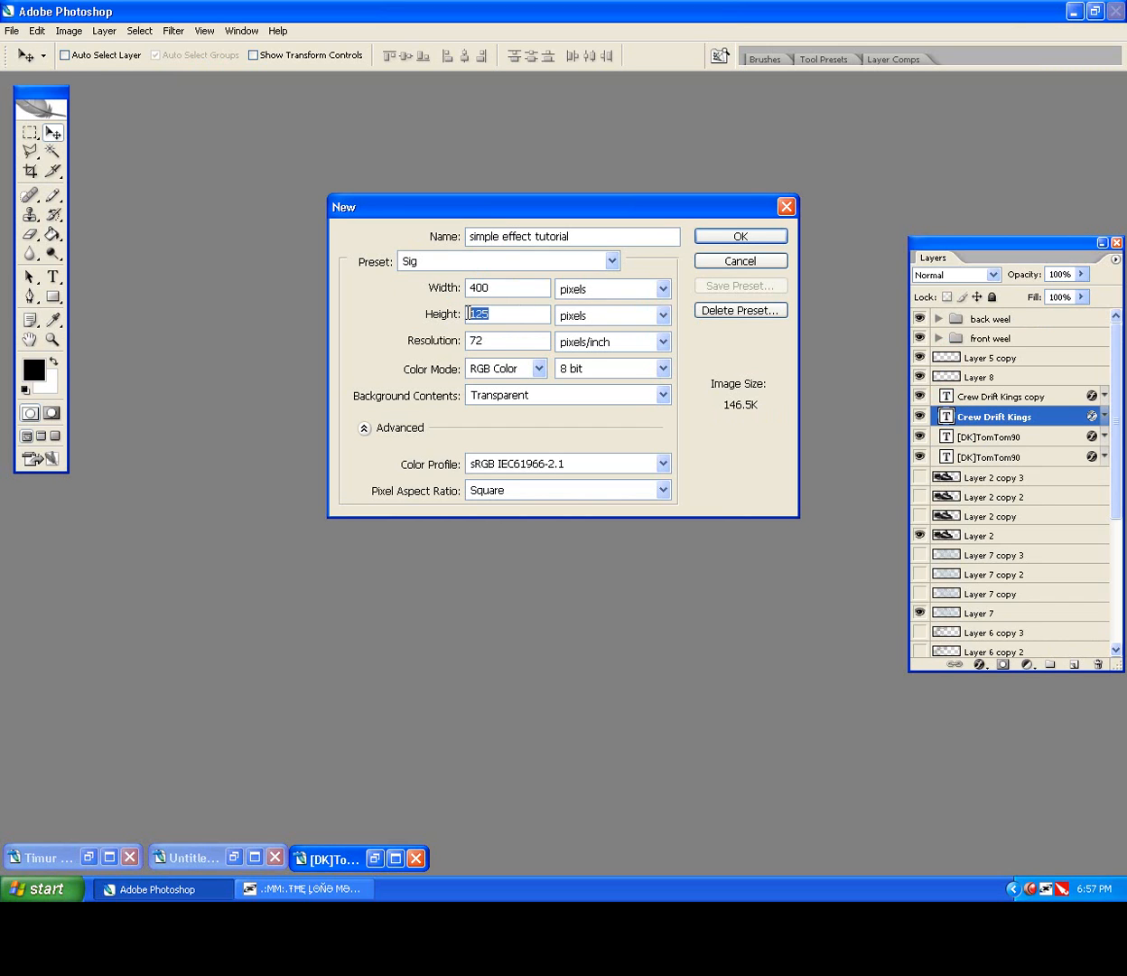
{"action": "double_click", "coordinate": [519, 346]}
{"action": "left_click", "coordinate": [546, 398]}
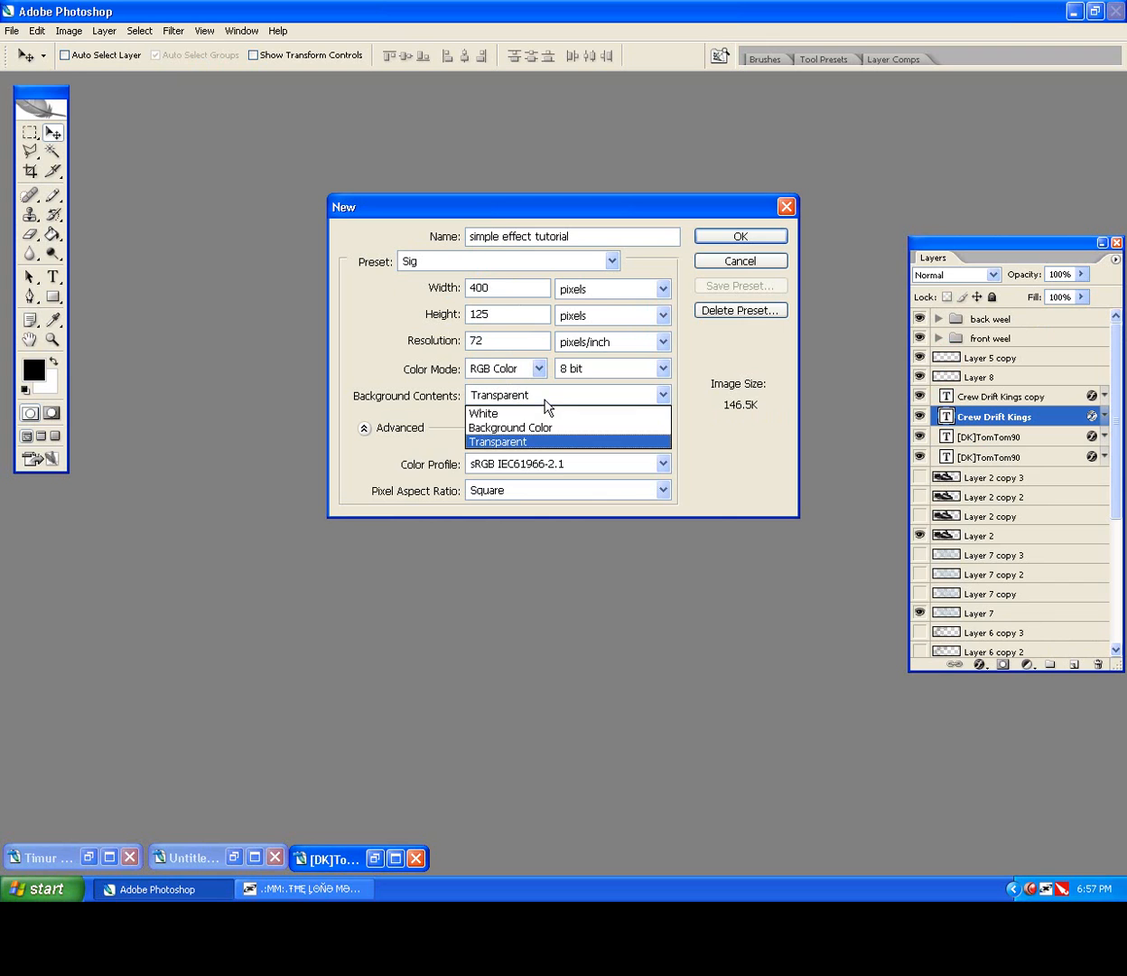
{"action": "left_click", "coordinate": [524, 442]}
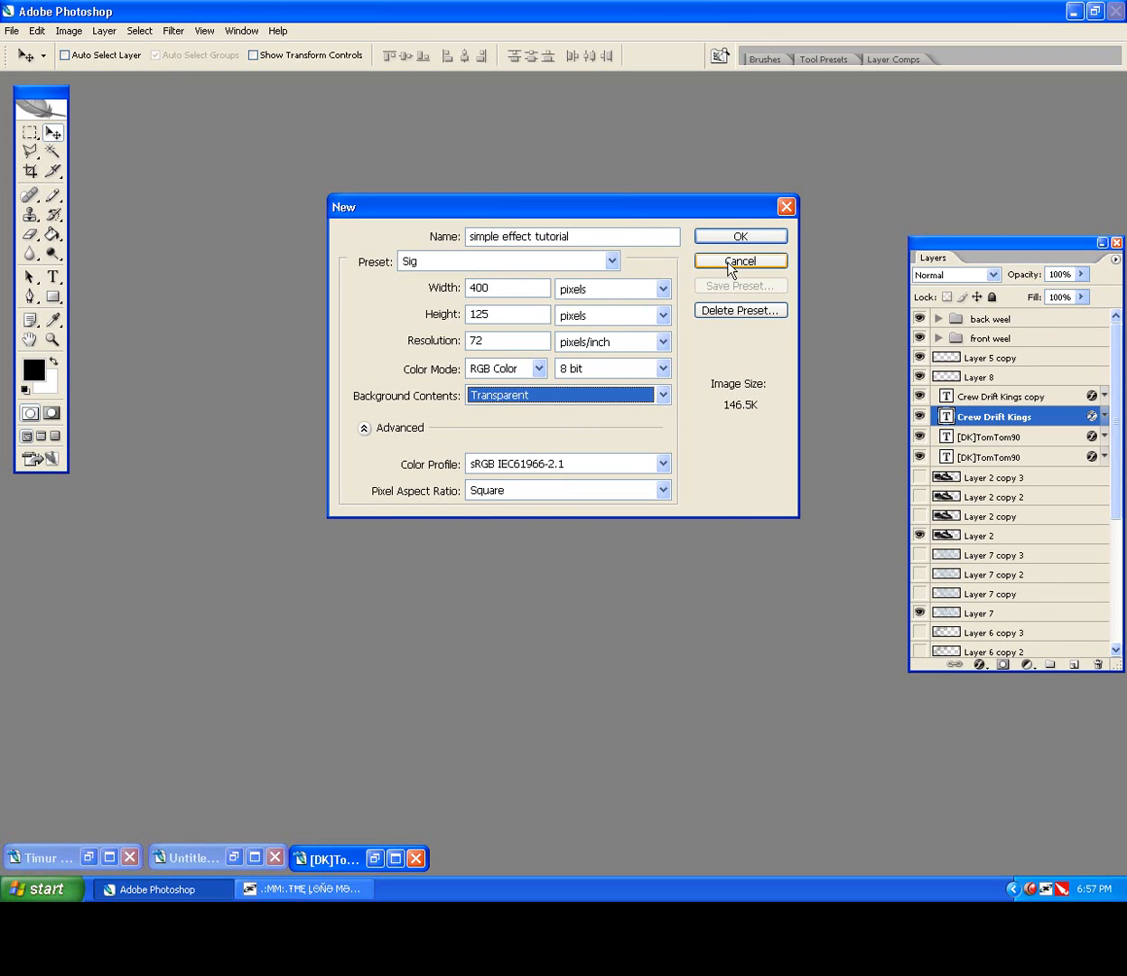
{"action": "left_click", "coordinate": [739, 237]}
{"action": "left_click_drag", "start_coordinate": [634, 368], "coordinate": [635, 369]}
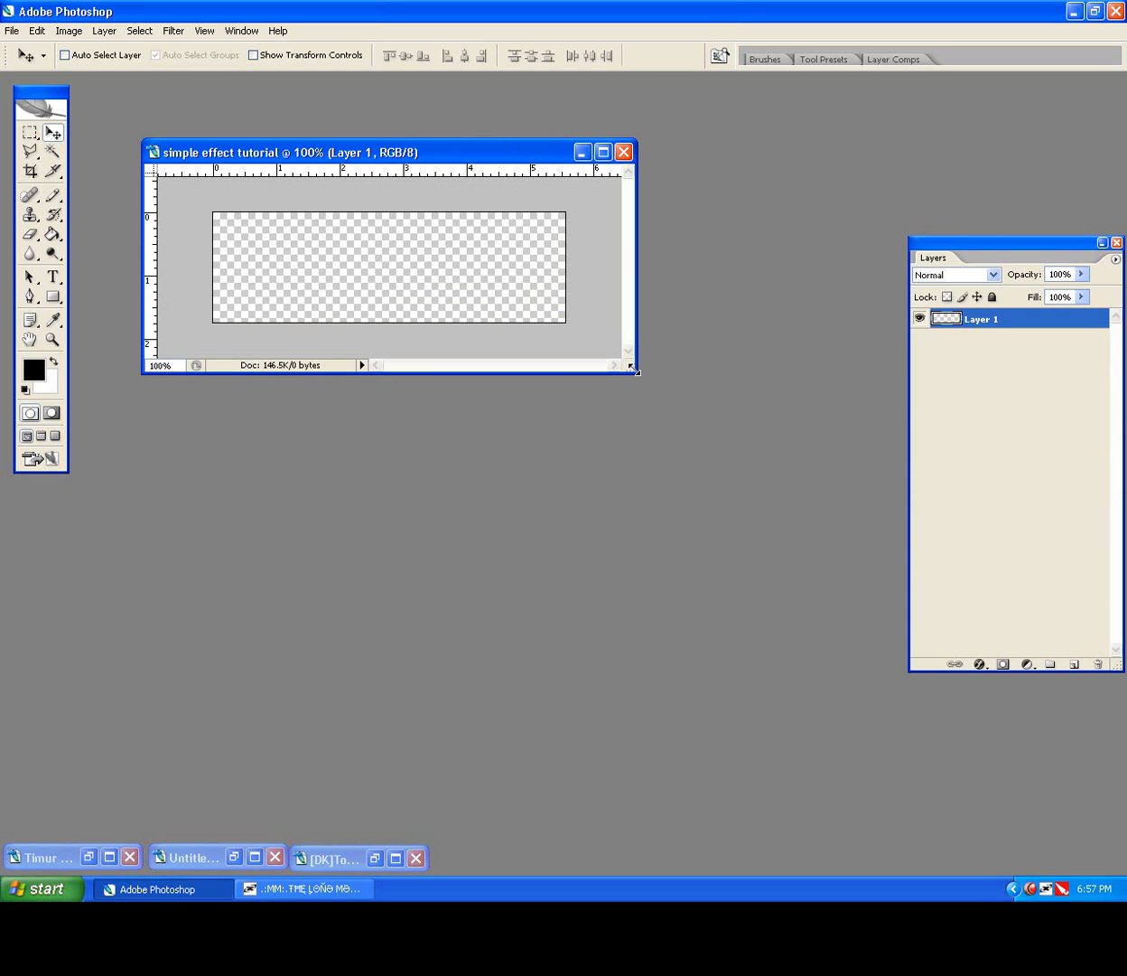
Step: Open the image nissanskyline.png from the Desktop folder
{"action": "left_click", "coordinate": [12, 31]}
{"action": "left_click", "coordinate": [27, 61]}
{"action": "left_click", "coordinate": [471, 400]}
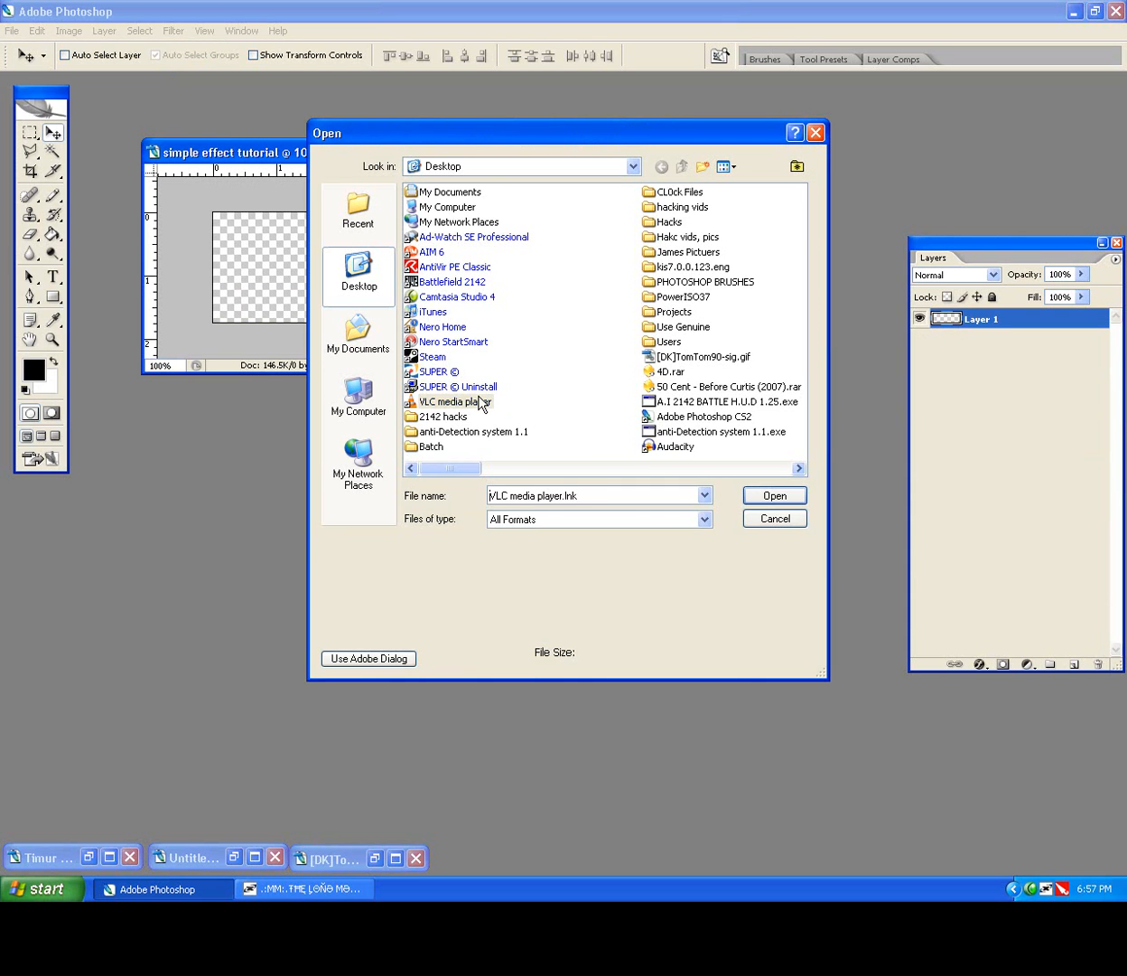
{"action": "key", "text": "n"}
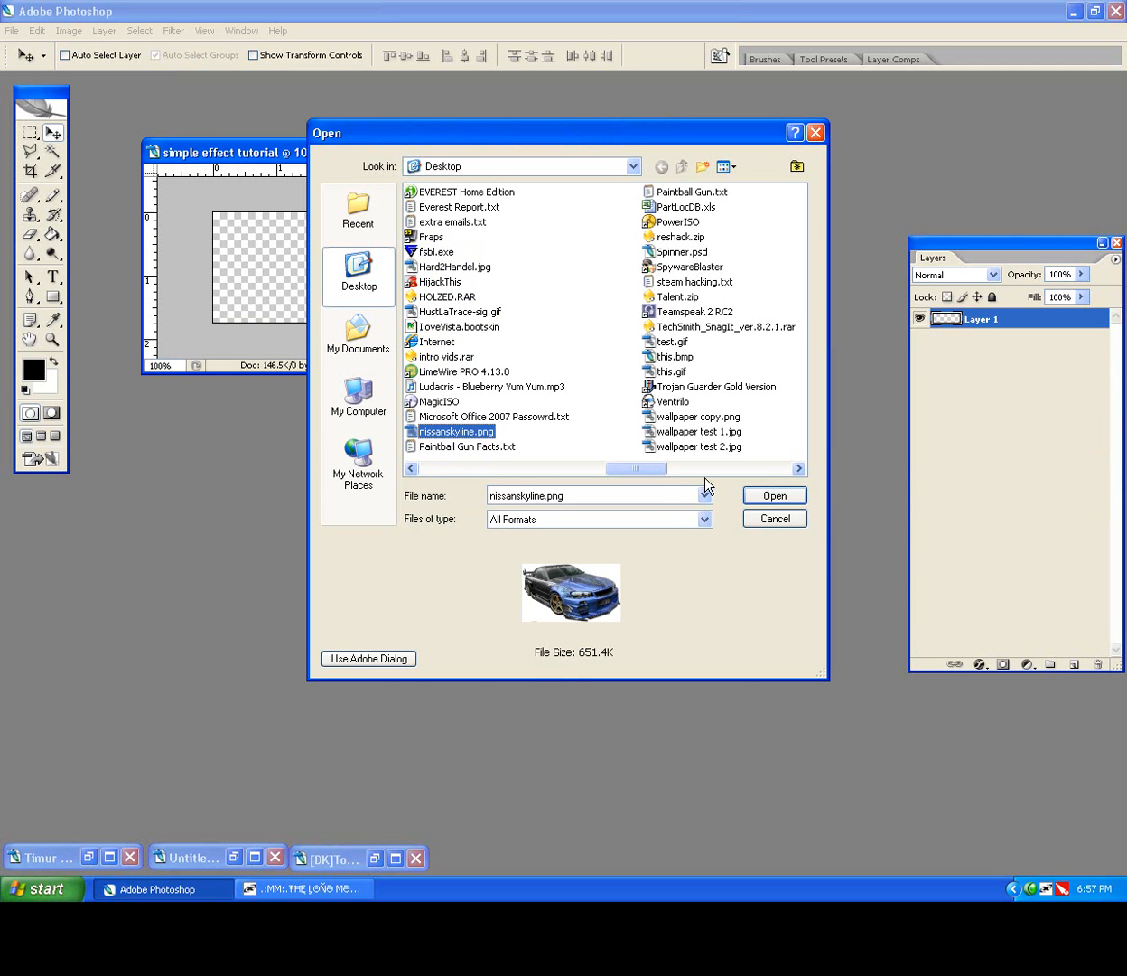
{"action": "left_click", "coordinate": [777, 495]}
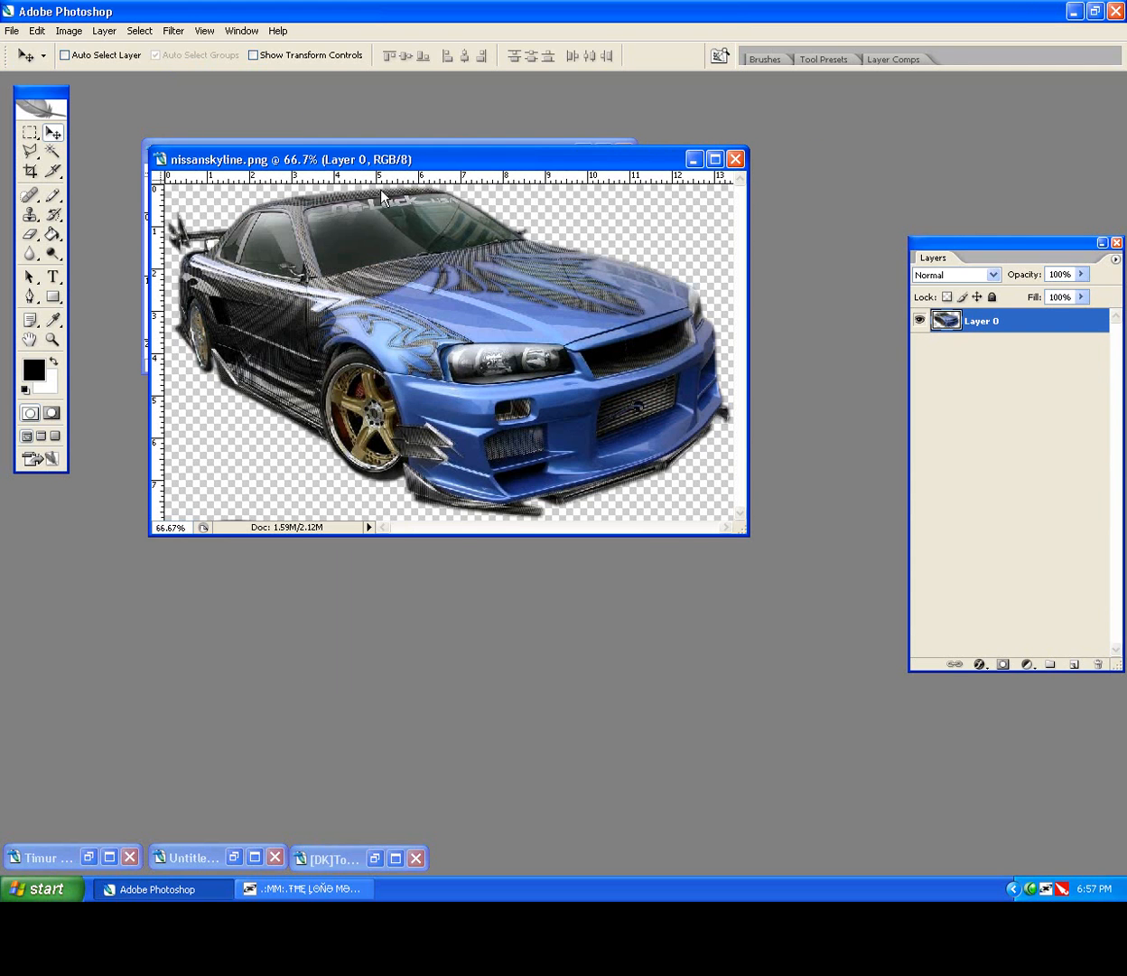
Step: Copy the car layer into the simple effect tutorial document and maximize that document's window
{"action": "left_click_drag", "start_coordinate": [632, 404], "coordinate": [627, 395]}
{"action": "left_click_drag", "start_coordinate": [610, 528], "coordinate": [538, 222]}
{"action": "left_click_drag", "start_coordinate": [767, 396], "coordinate": [584, 529]}
{"action": "left_click", "coordinate": [801, 393]}
{"action": "left_click", "coordinate": [604, 154]}
Step: Free-transform the car layer to 27% of its size and position it slightly left of the banner's centre
{"action": "key", "text": "ctrl+t"}
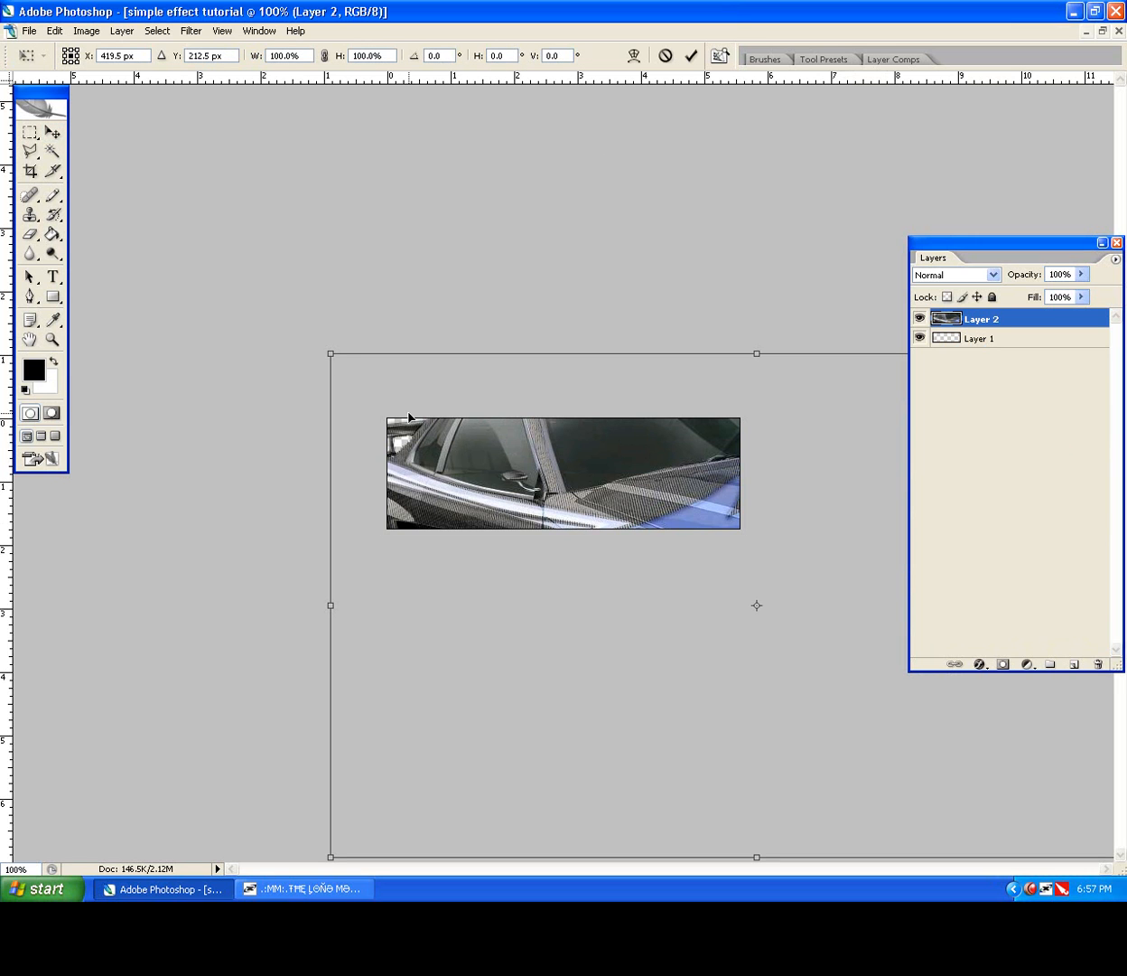
{"action": "left_click_drag", "start_coordinate": [332, 351], "coordinate": [419, 424]}
{"action": "left_click_drag", "start_coordinate": [355, 379], "coordinate": [650, 555]}
{"action": "left_click_drag", "start_coordinate": [702, 613], "coordinate": [503, 483]}
{"action": "left_click_drag", "start_coordinate": [456, 418], "coordinate": [420, 409]}
{"action": "left_click", "coordinate": [54, 31]}
{"action": "left_click", "coordinate": [65, 52]}
{"action": "left_click_drag", "start_coordinate": [464, 423], "coordinate": [450, 452]}
{"action": "left_click_drag", "start_coordinate": [397, 403], "coordinate": [449, 444]}
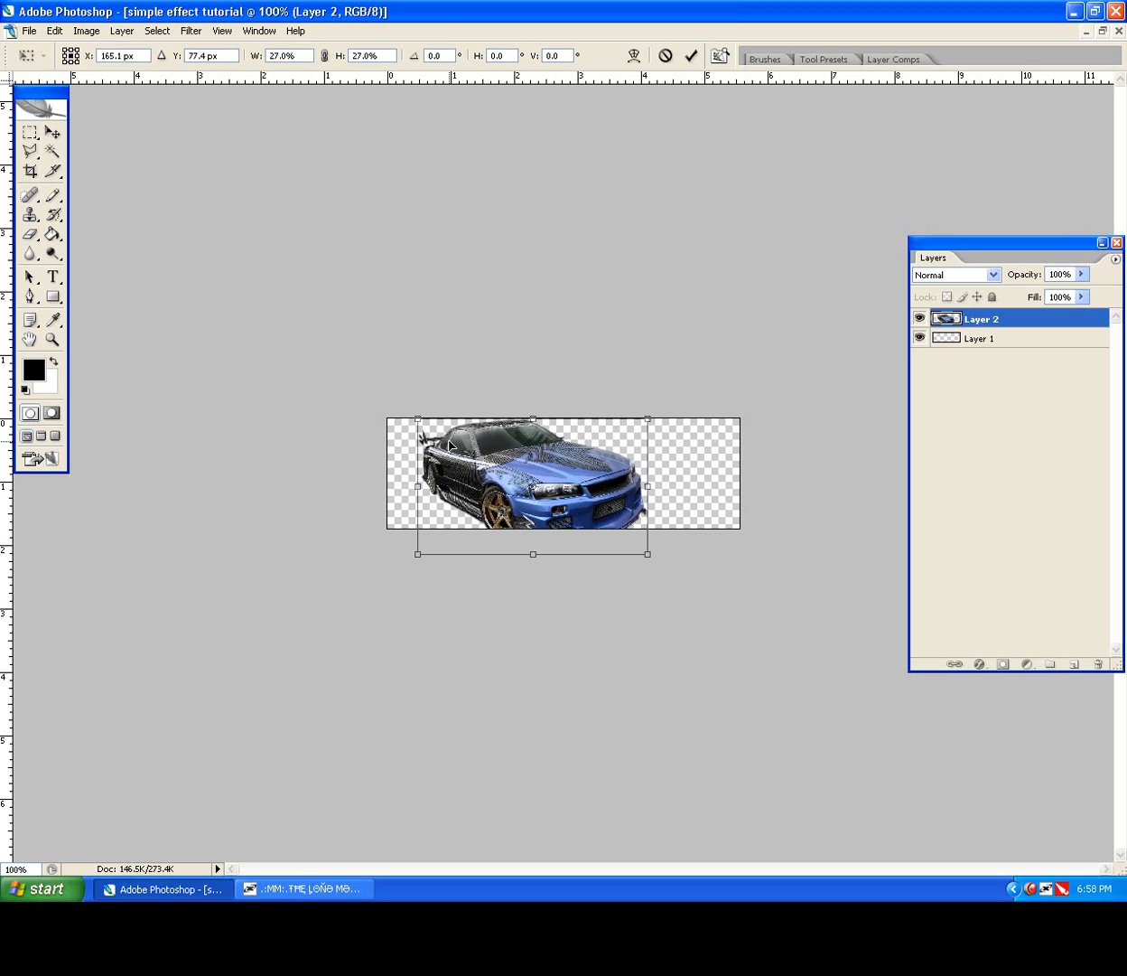
{"action": "key", "text": "Return"}
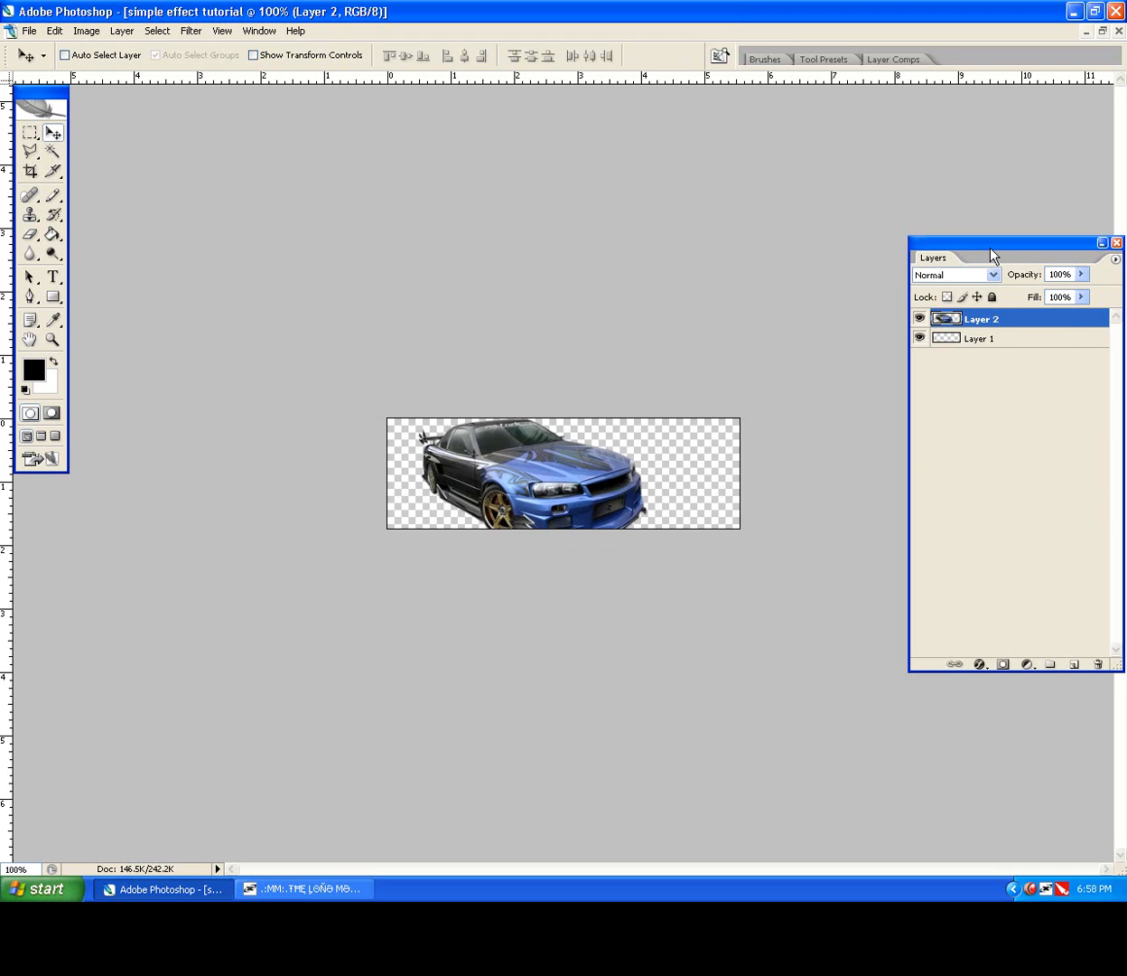
Step: Fill Layer 1 with the black foreground colour using the Paint Bucket
{"action": "left_click_drag", "start_coordinate": [966, 243], "coordinate": [897, 222]}
{"action": "left_click", "coordinate": [944, 316]}
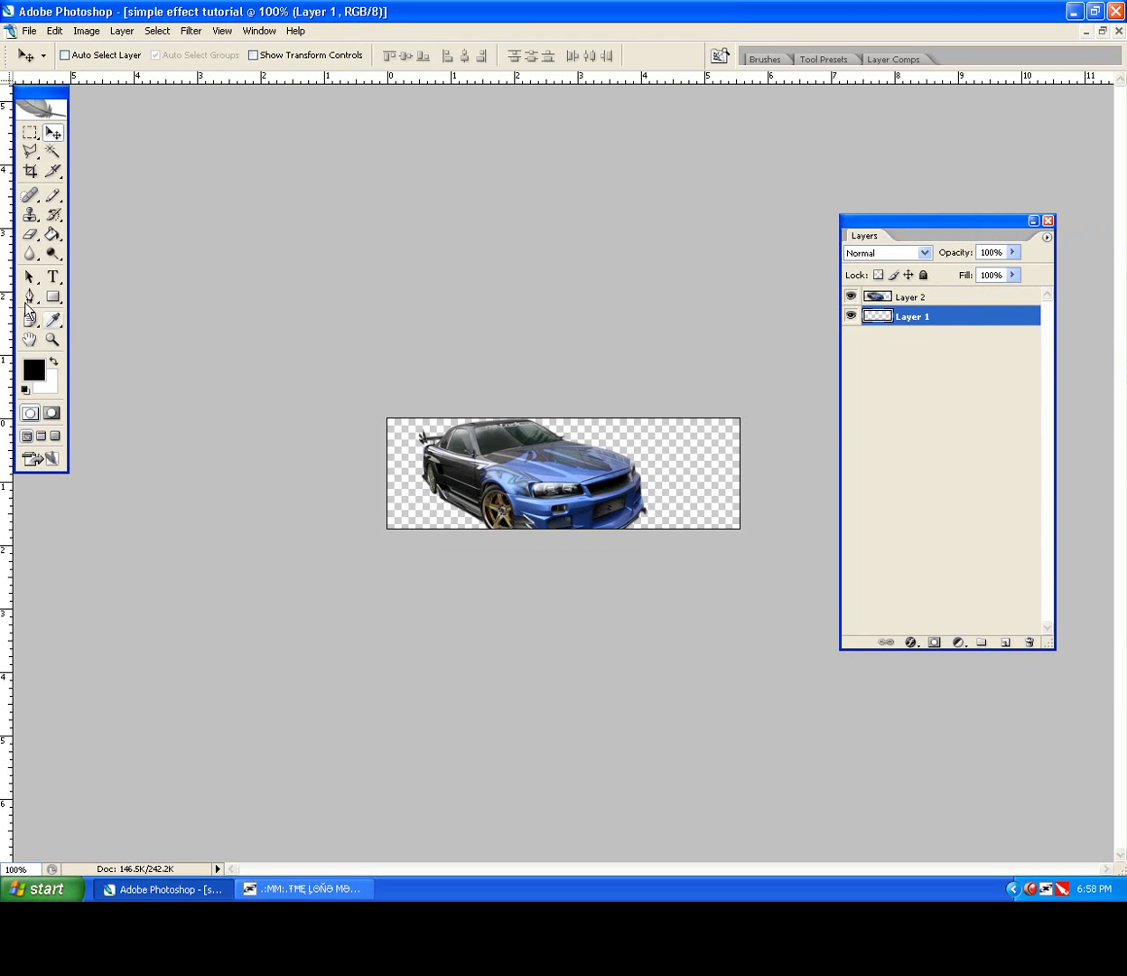
{"action": "left_click", "coordinate": [53, 237]}
{"action": "left_click", "coordinate": [441, 486]}
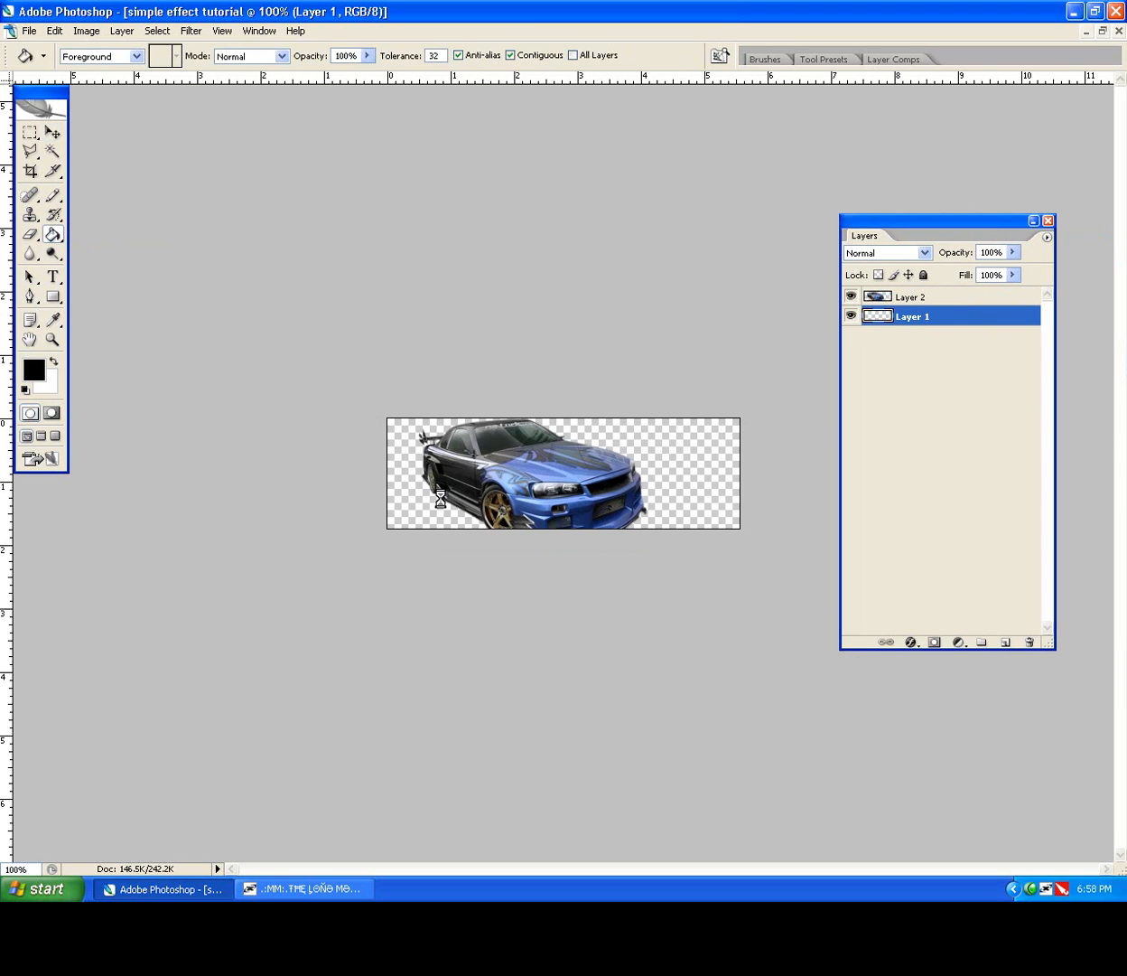
Step: Duplicate the car layer, Layer 2, three times
{"action": "left_click", "coordinate": [54, 133]}
{"action": "left_click", "coordinate": [878, 299]}
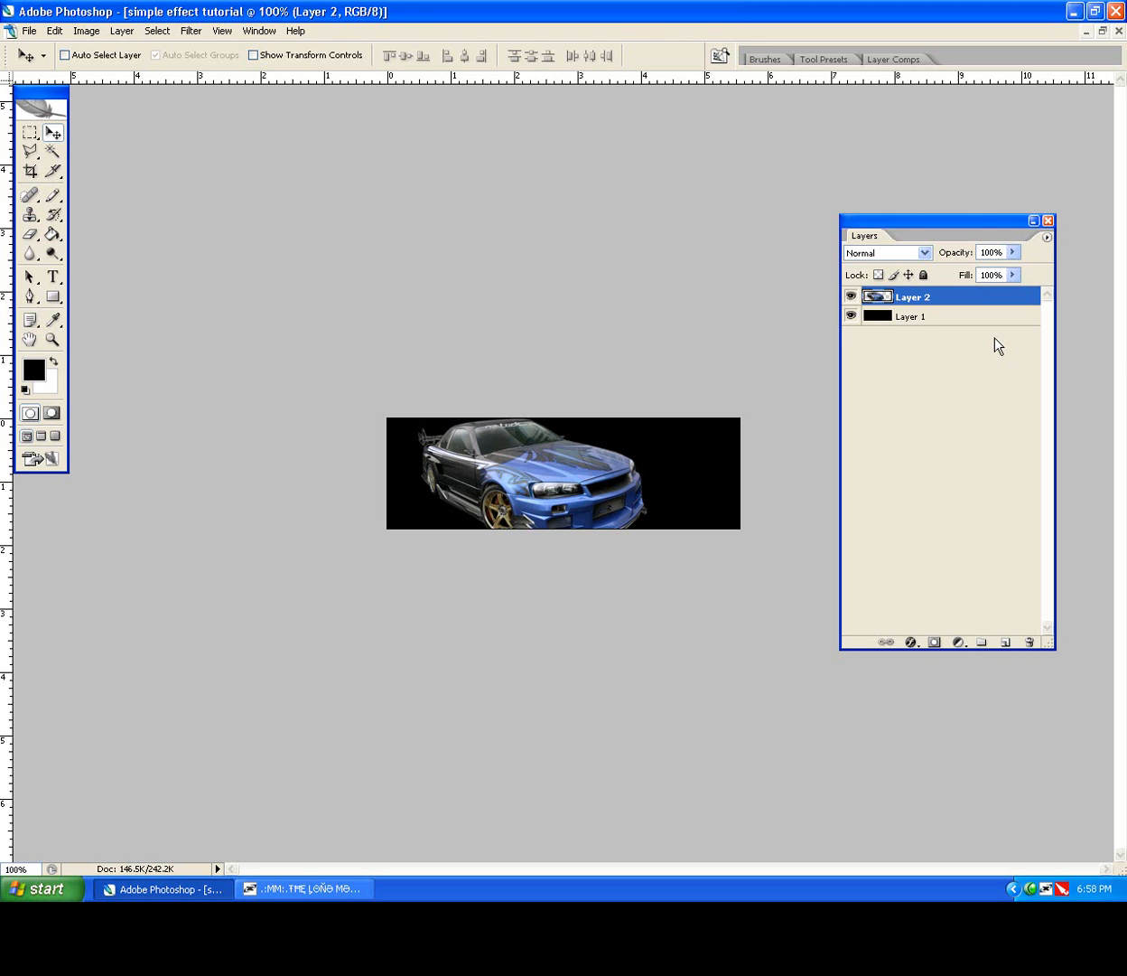
{"action": "key", "text": "ctrl+j"}
{"action": "key", "text": "ctrl+j"}
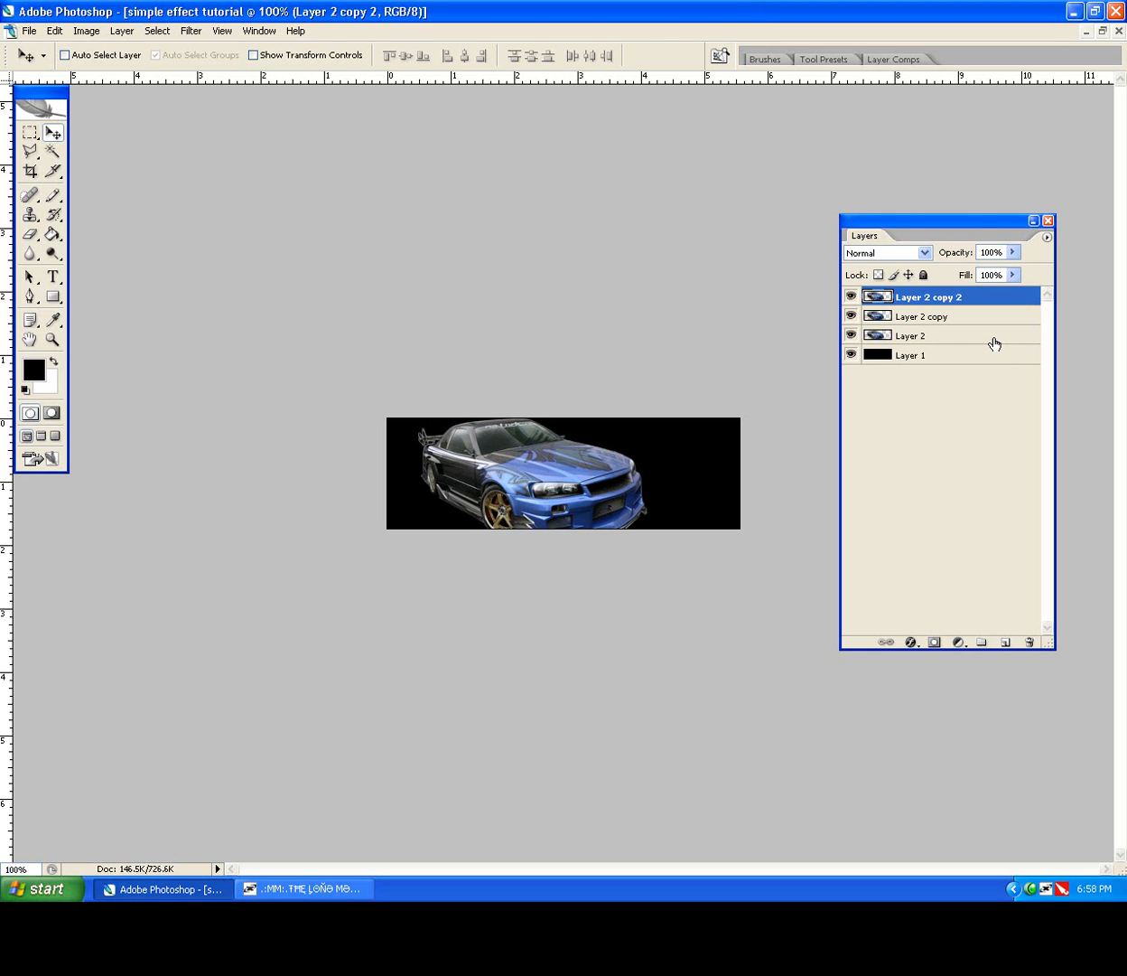
{"action": "key", "text": "ctrl+j"}
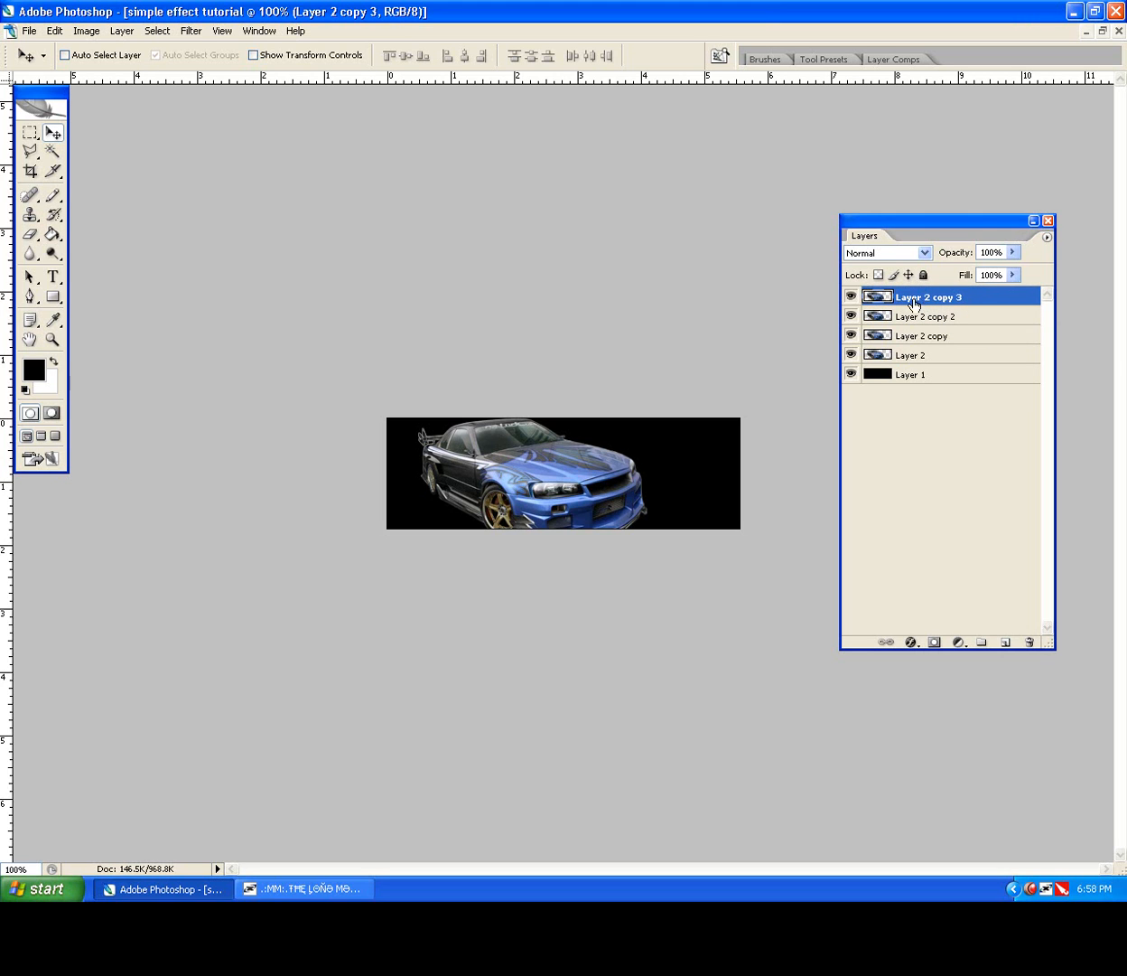
Step: Apply the Sharpen filter to the topmost car copy and set its blending mode to Lighten
{"action": "left_click", "coordinate": [191, 31]}
{"action": "mouse_move", "coordinate": [248, 262]}
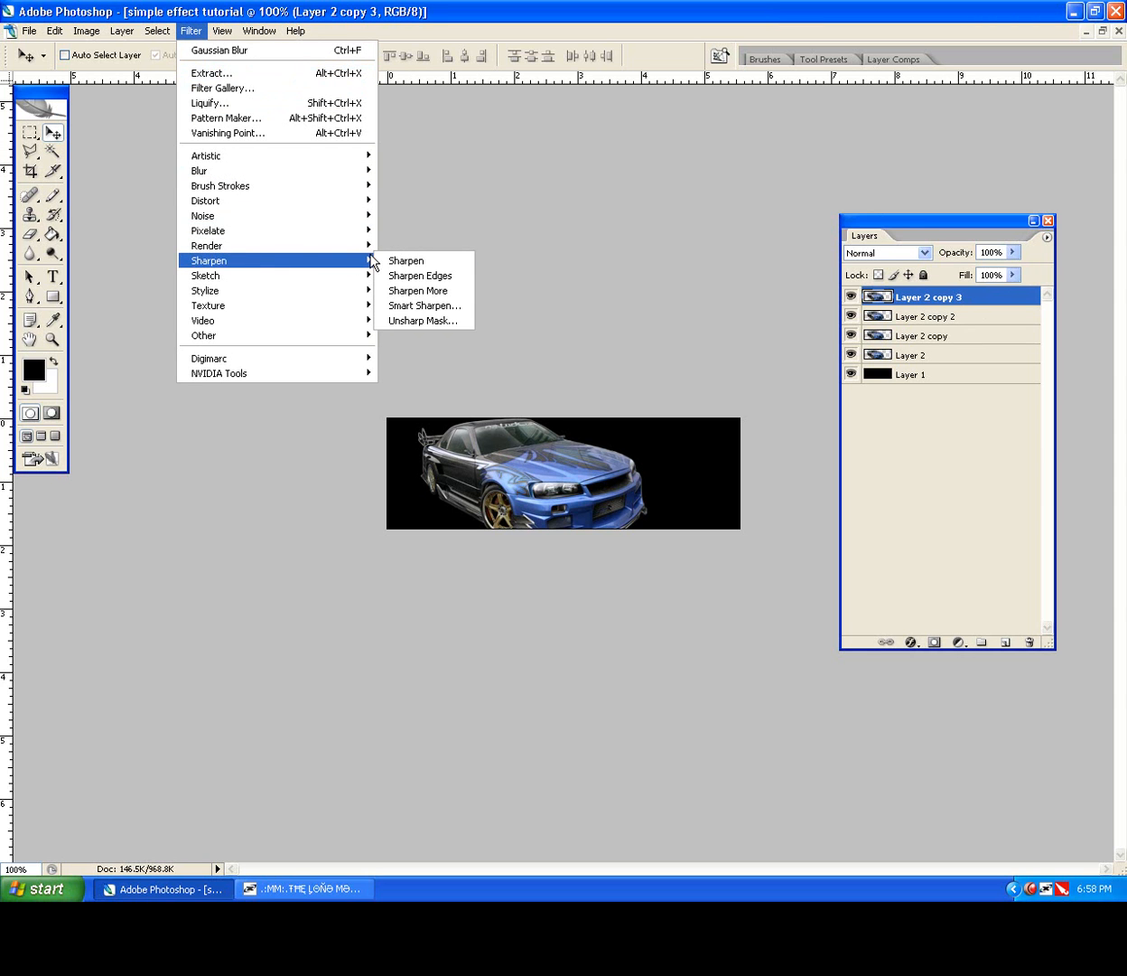
{"action": "left_click", "coordinate": [398, 260]}
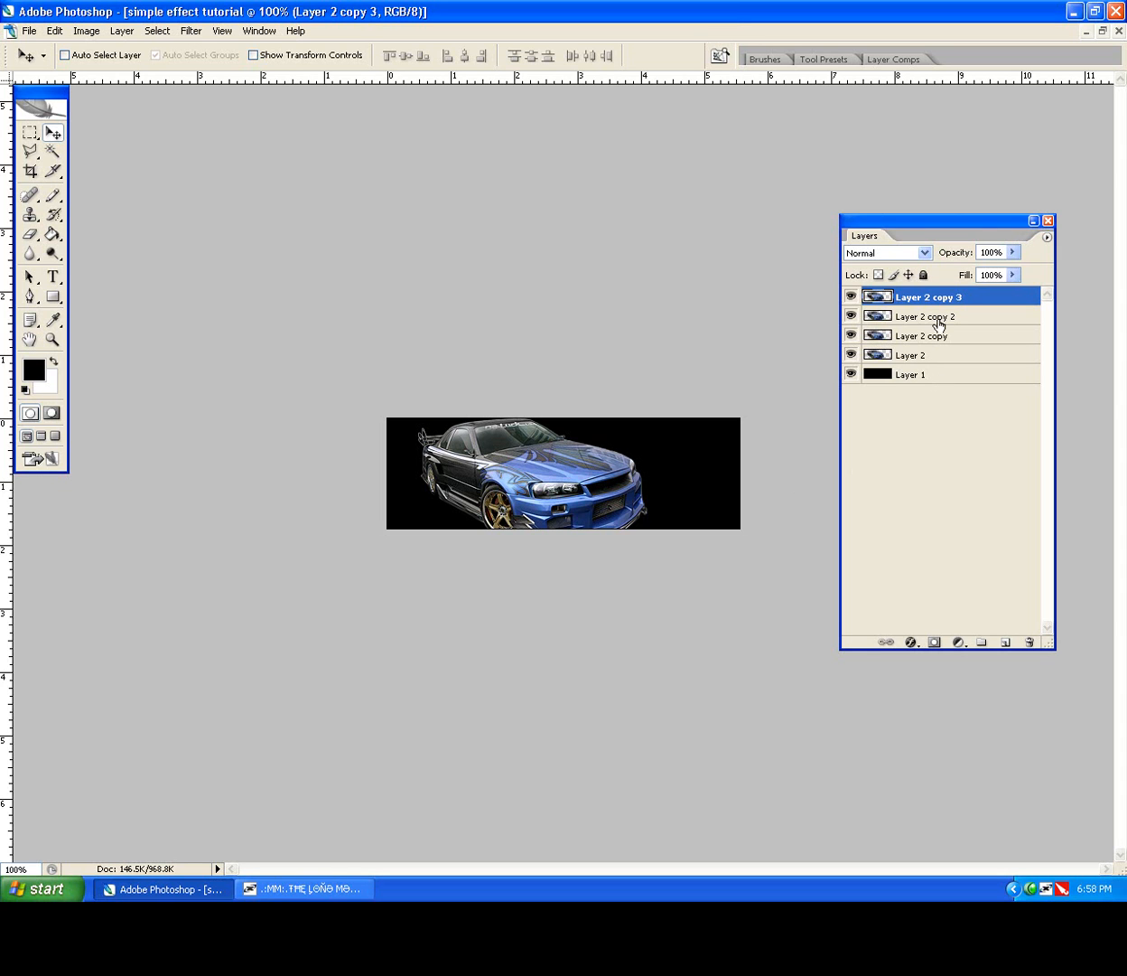
{"action": "left_click", "coordinate": [912, 253]}
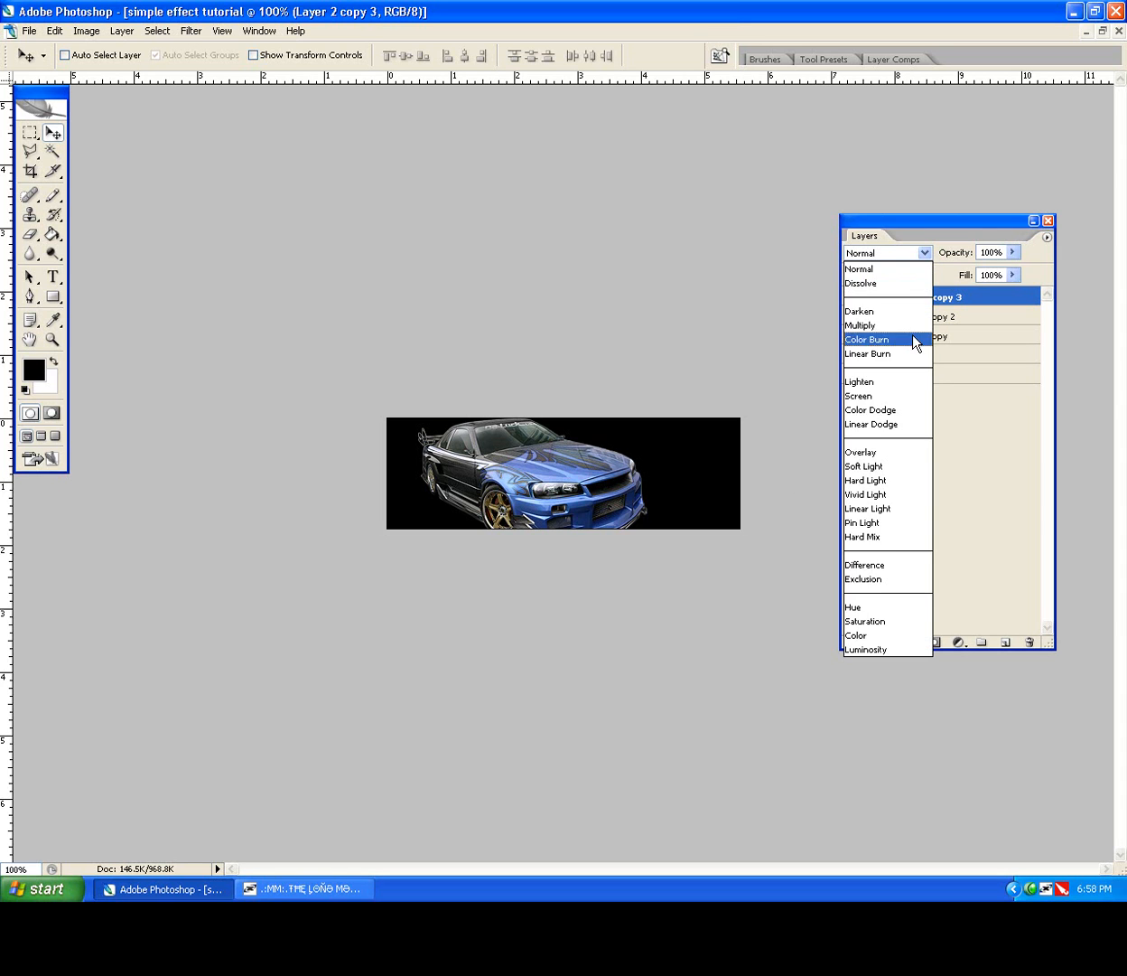
{"action": "left_click", "coordinate": [894, 379]}
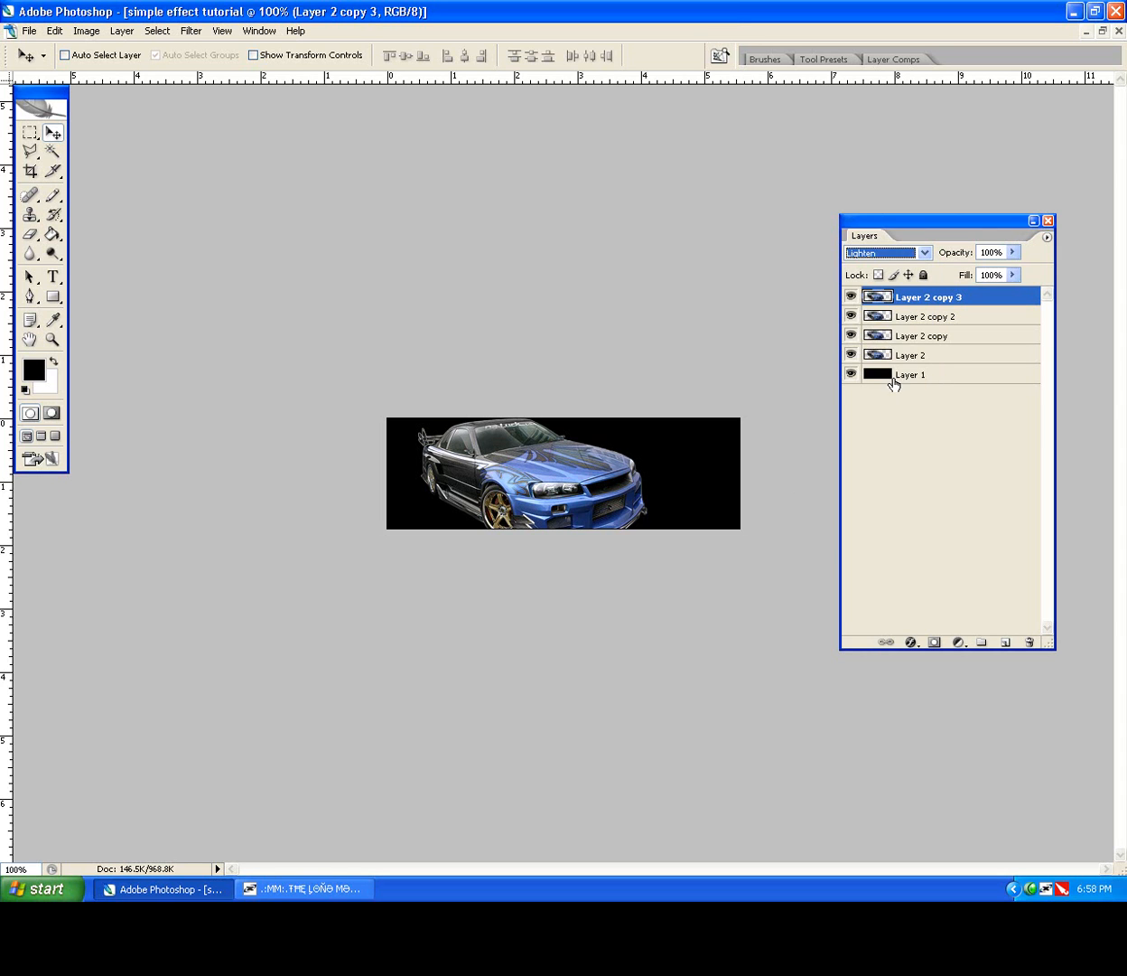
Step: Apply a Gaussian Blur with a 2.0 pixel radius to Layer 2 copy 2 and set its blending mode to Lighten
{"action": "left_click", "coordinate": [932, 316]}
{"action": "left_click", "coordinate": [191, 31]}
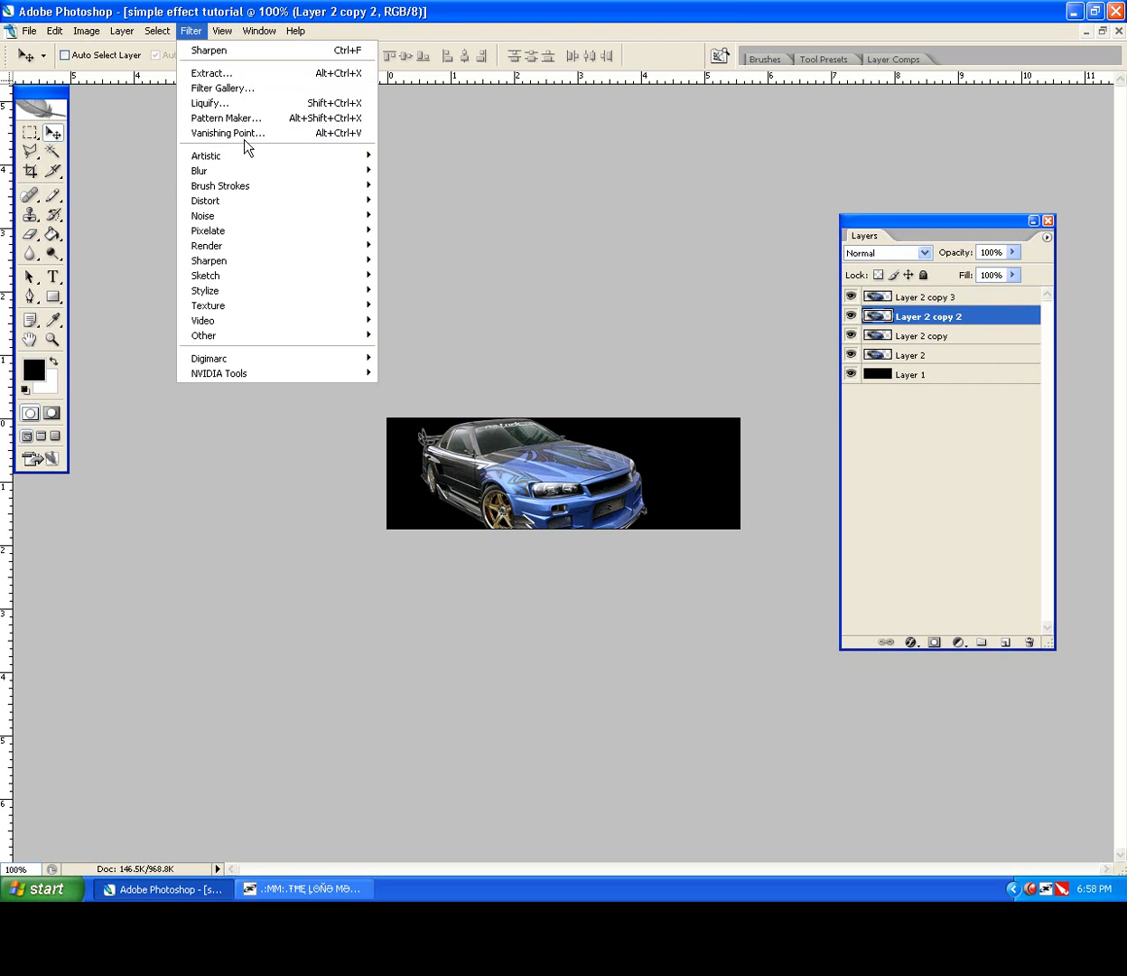
{"action": "mouse_move", "coordinate": [255, 171]}
{"action": "left_click", "coordinate": [438, 230]}
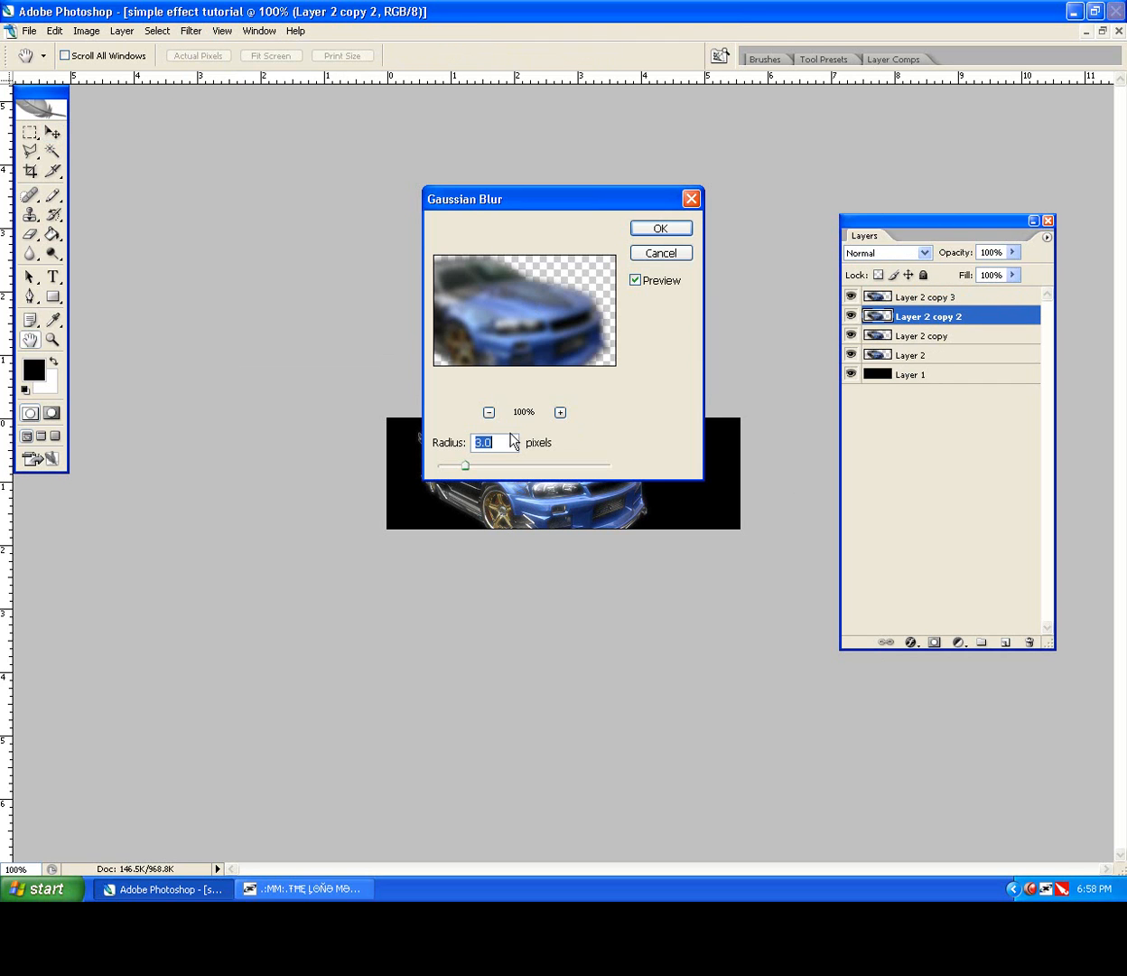
{"action": "key", "text": "BackSpace"}
{"action": "type", "text": "2"}
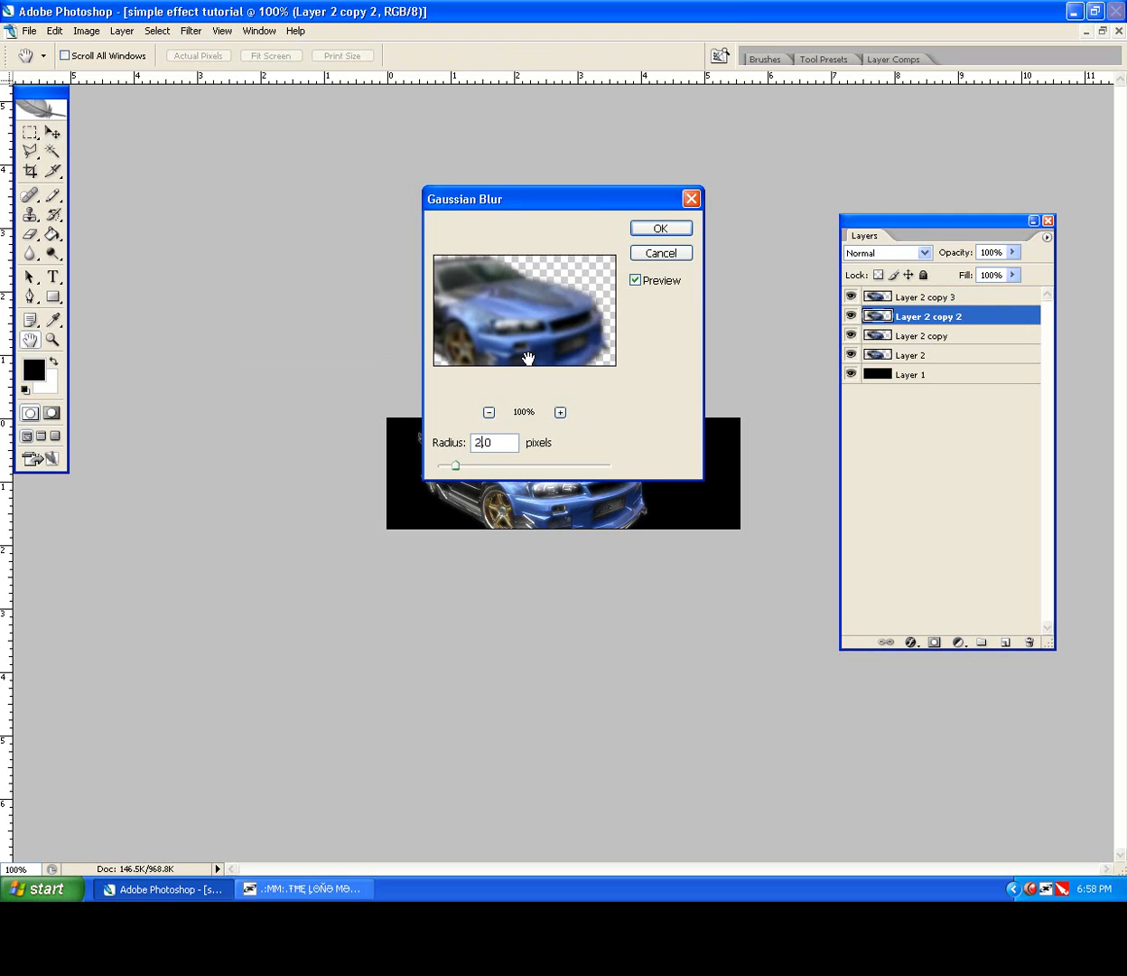
{"action": "left_click", "coordinate": [679, 232]}
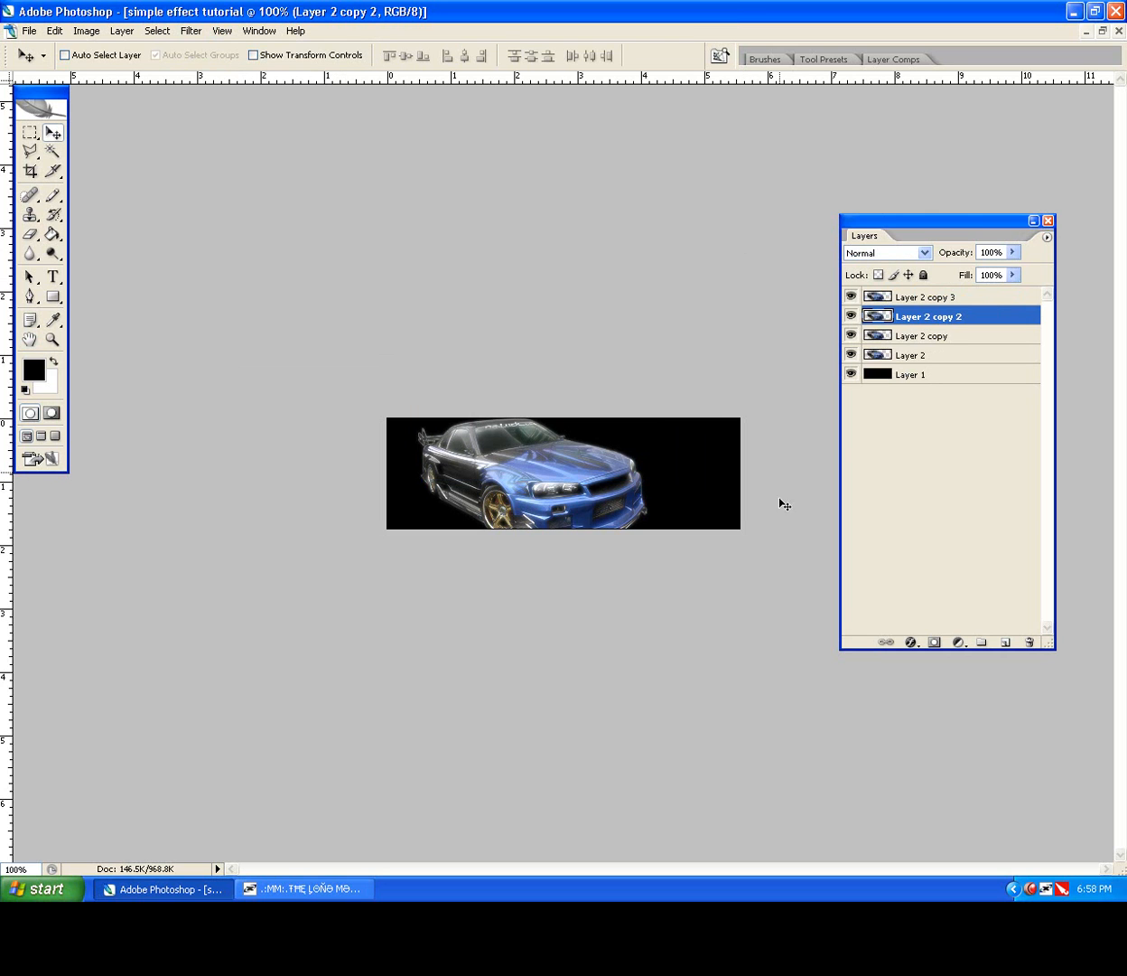
{"action": "left_click", "coordinate": [901, 253]}
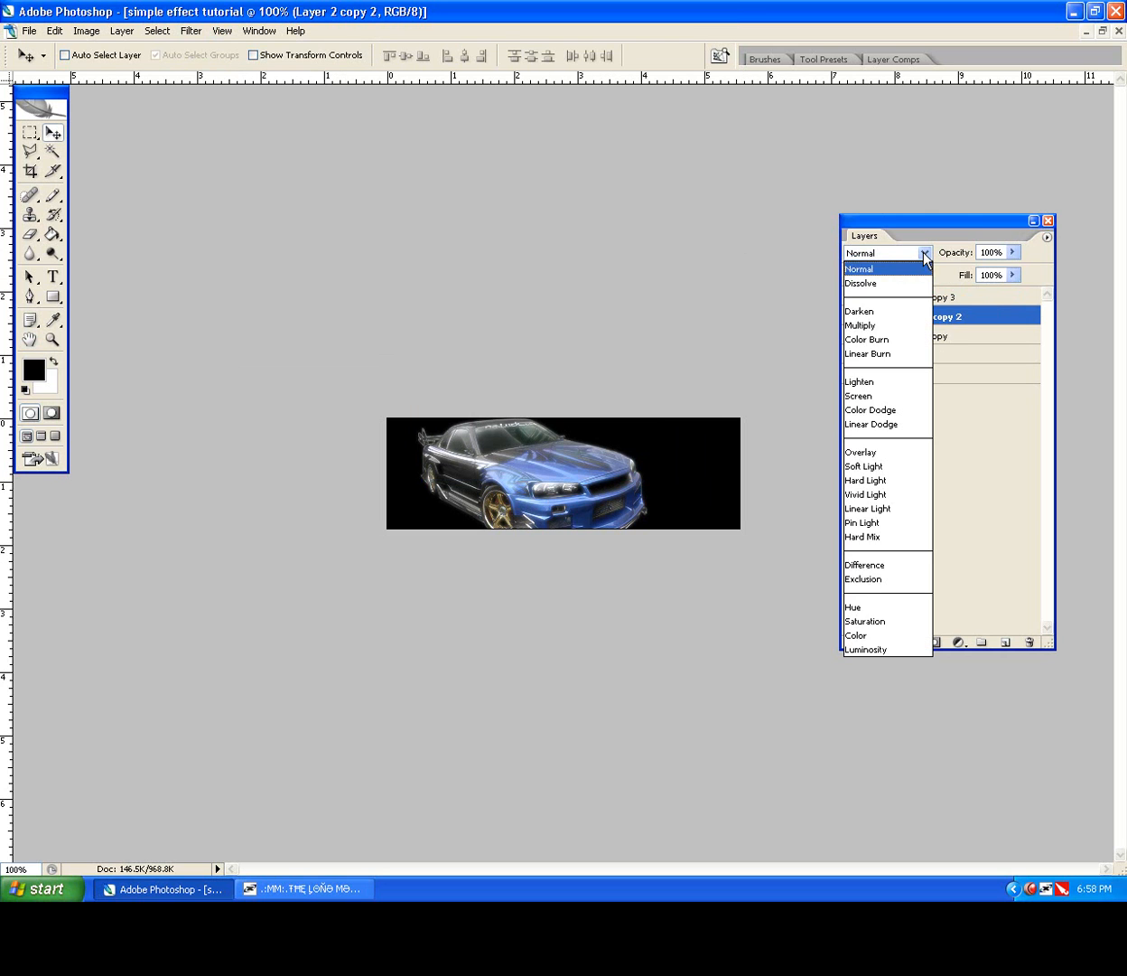
{"action": "left_click", "coordinate": [872, 383]}
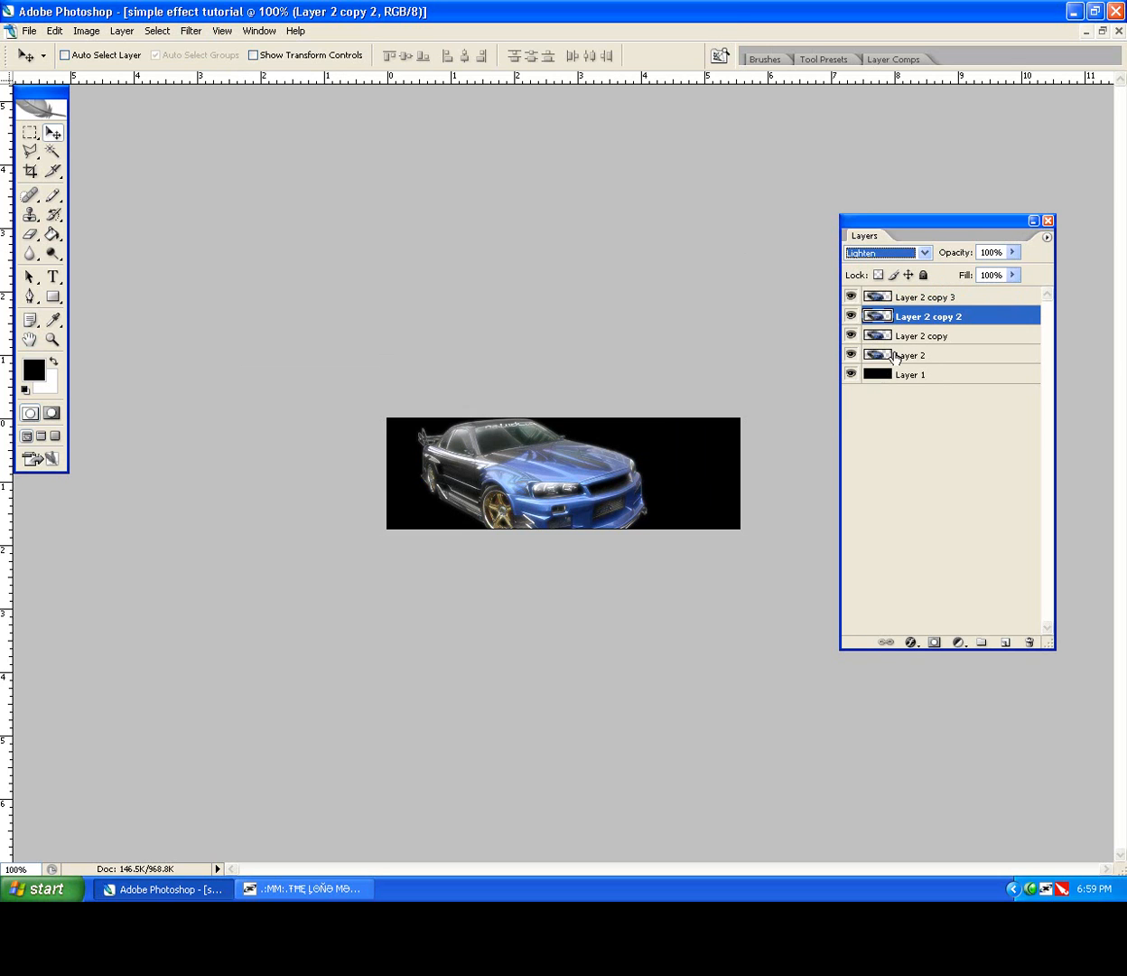
Step: Apply a Gaussian Blur with a 3.0 pixel radius to Layer 2 copy and set its blending mode to Lighten
{"action": "left_click", "coordinate": [915, 339]}
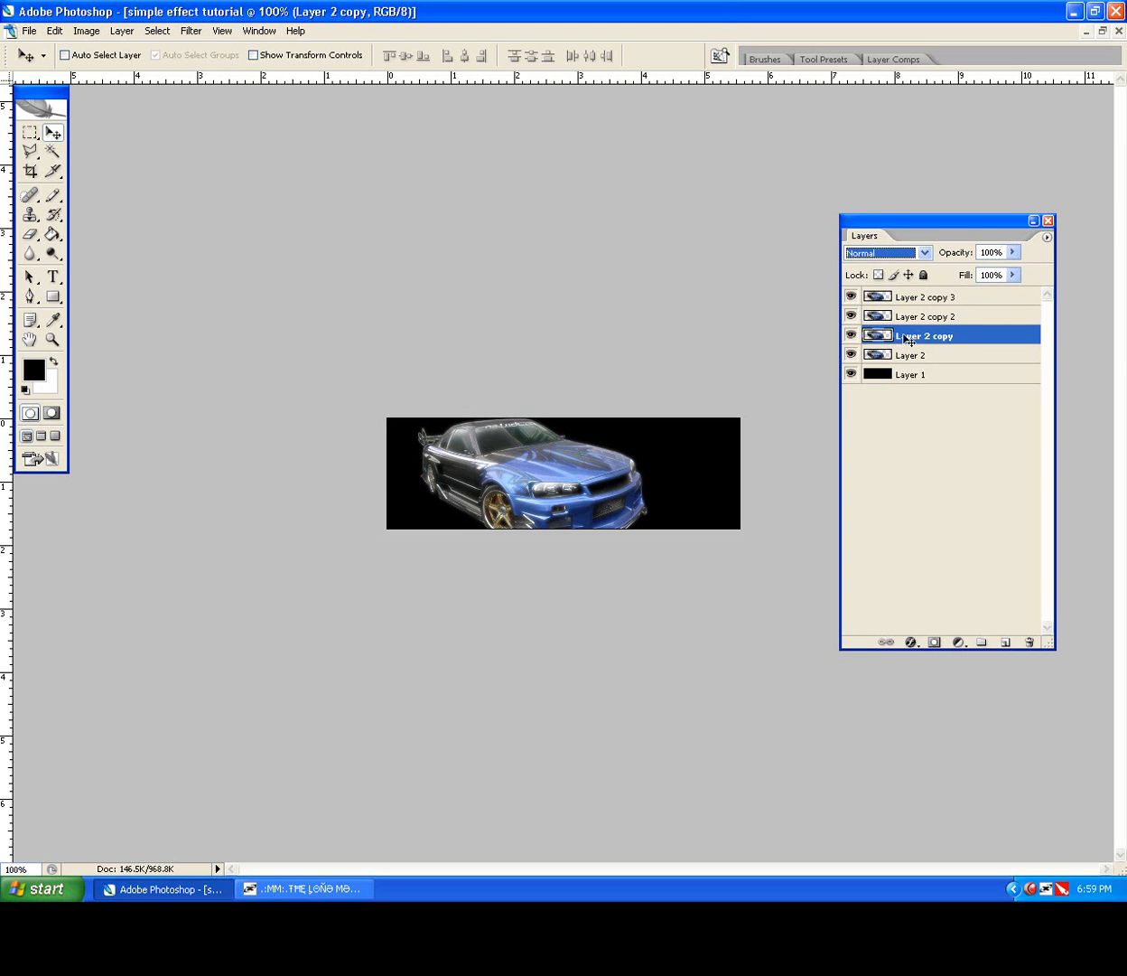
{"action": "left_click", "coordinate": [191, 31]}
{"action": "mouse_move", "coordinate": [245, 171]}
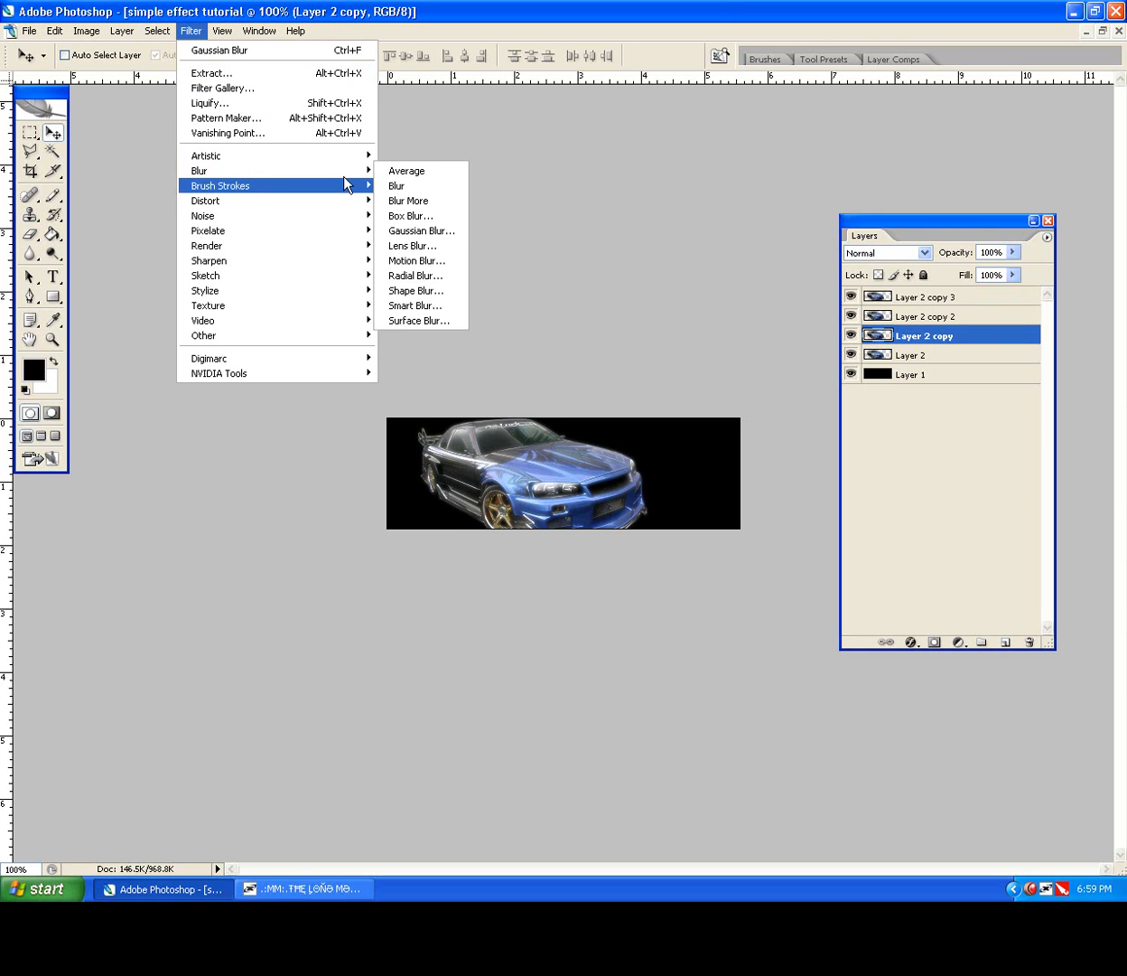
{"action": "left_click", "coordinate": [421, 230]}
{"action": "left_click", "coordinate": [478, 444]}
{"action": "key", "text": "Delete"}
{"action": "type", "text": "30"}
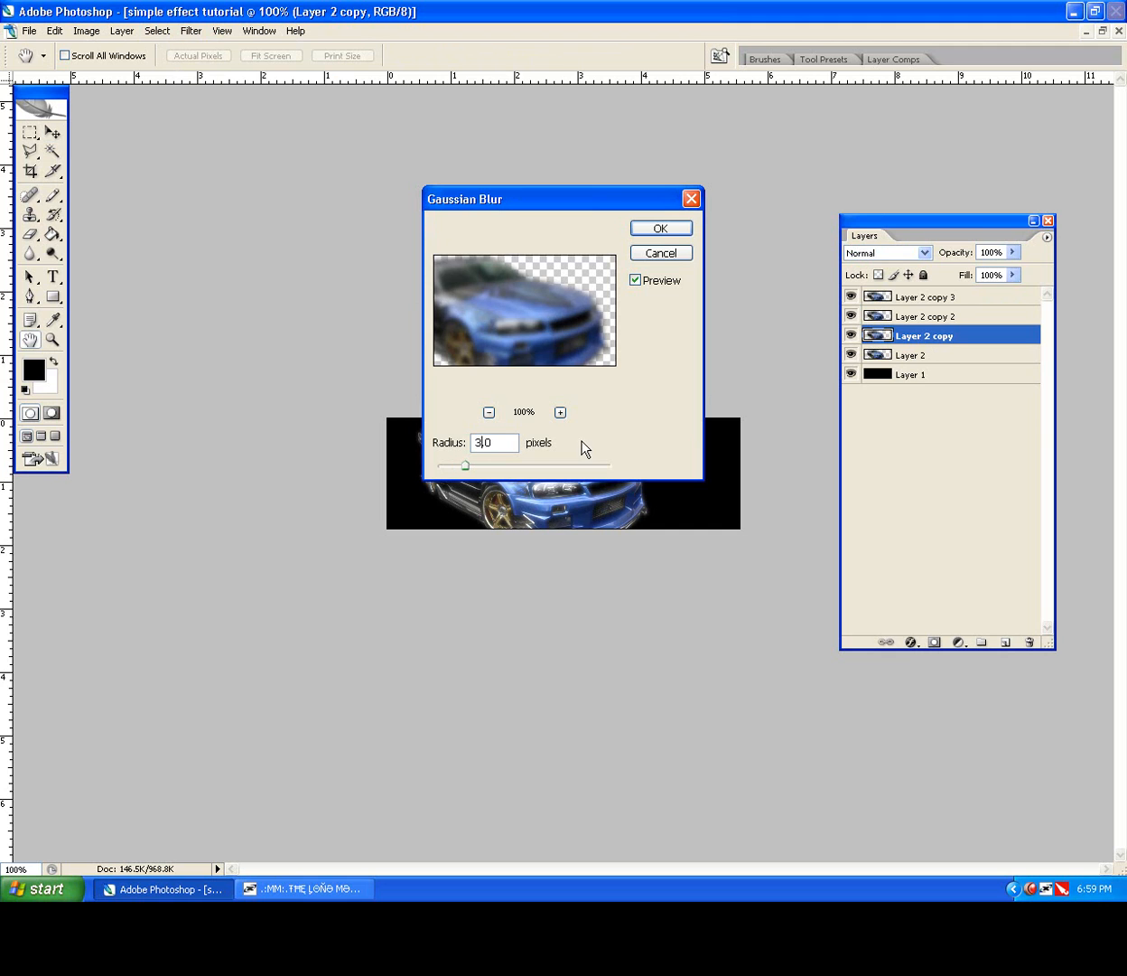
{"action": "left_click", "coordinate": [650, 230]}
{"action": "key", "text": "v"}
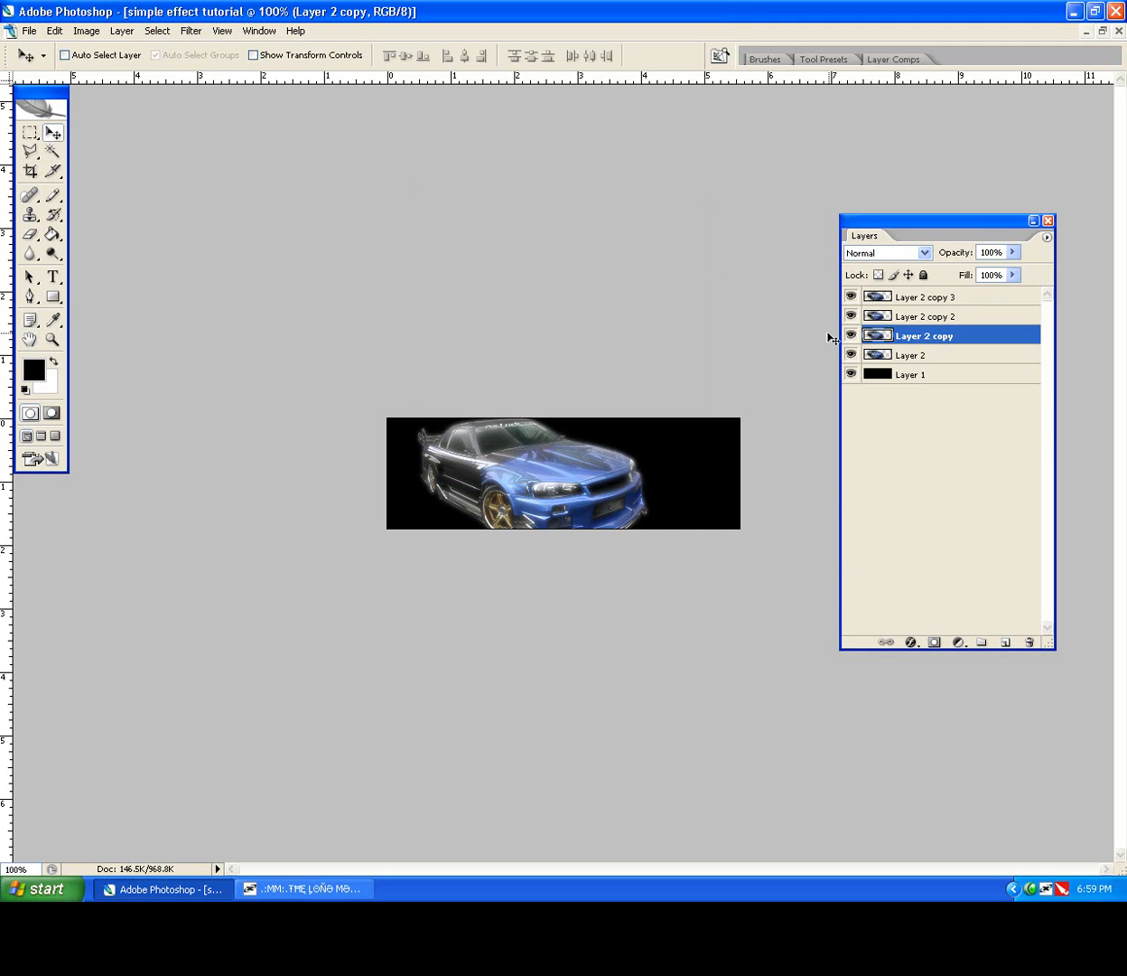
{"action": "left_click", "coordinate": [925, 254]}
{"action": "left_click", "coordinate": [904, 375]}
{"action": "left_click", "coordinate": [914, 297]}
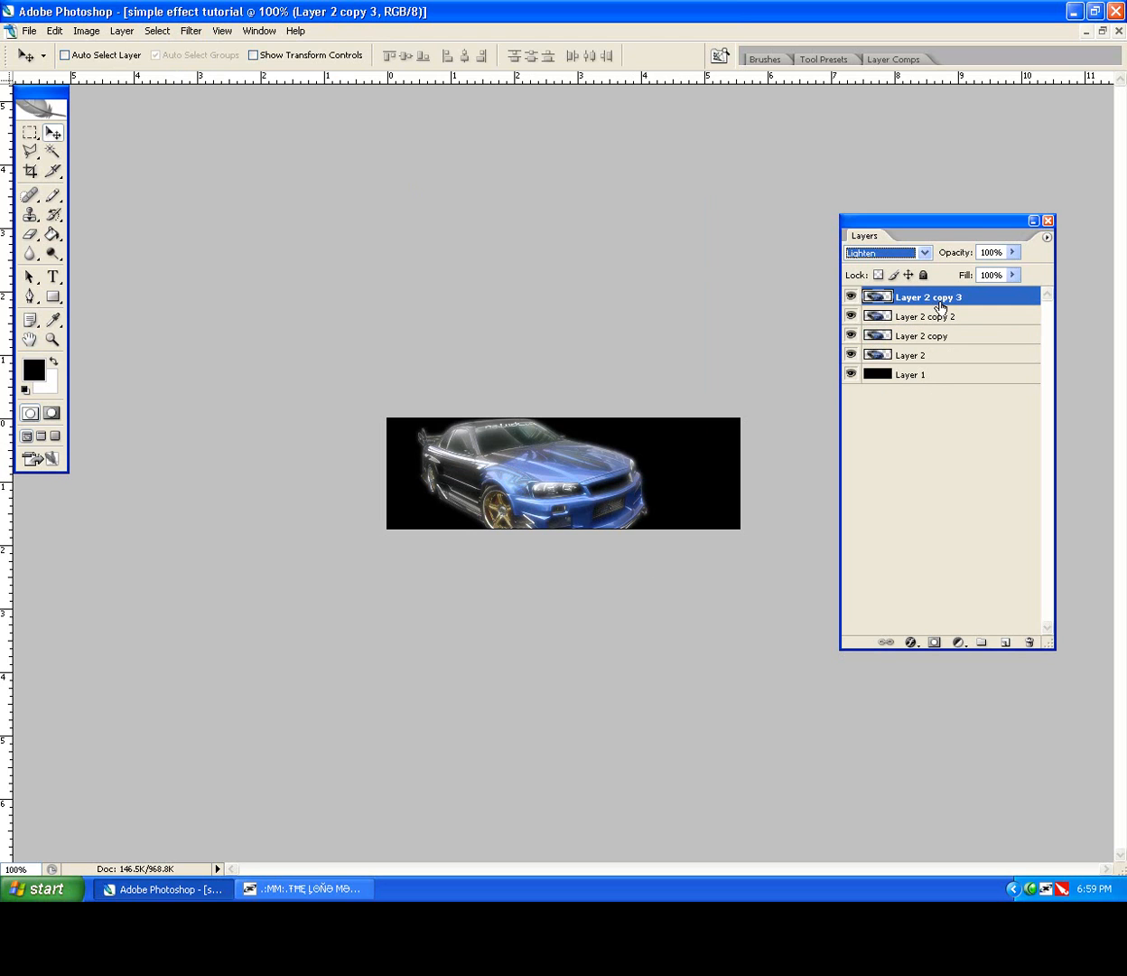
Step: Try Screen and Hard Light on Layer 2 copy 3 and settle on Overlay as its blending mode
{"action": "left_click", "coordinate": [925, 254]}
{"action": "left_click", "coordinate": [889, 393]}
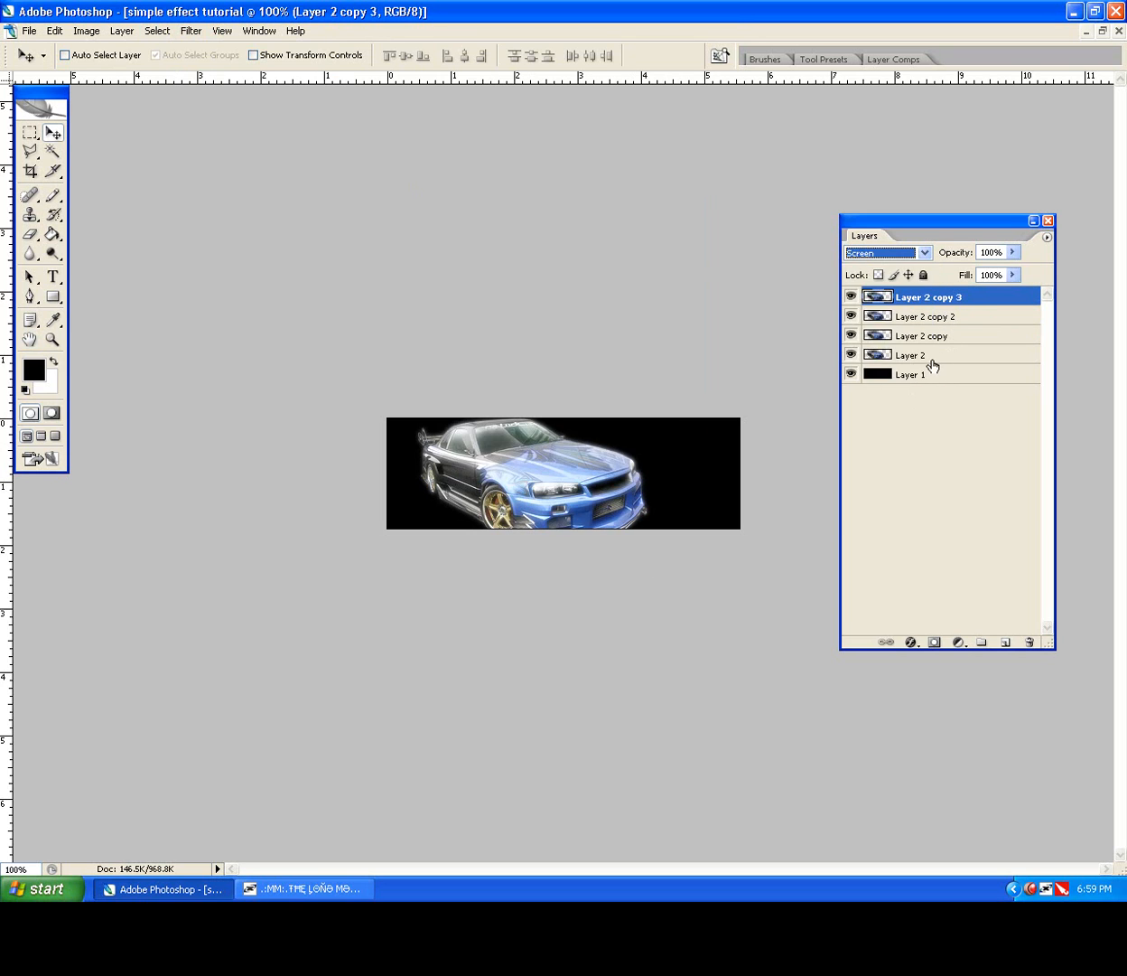
{"action": "left_click", "coordinate": [925, 254]}
{"action": "left_click", "coordinate": [887, 481]}
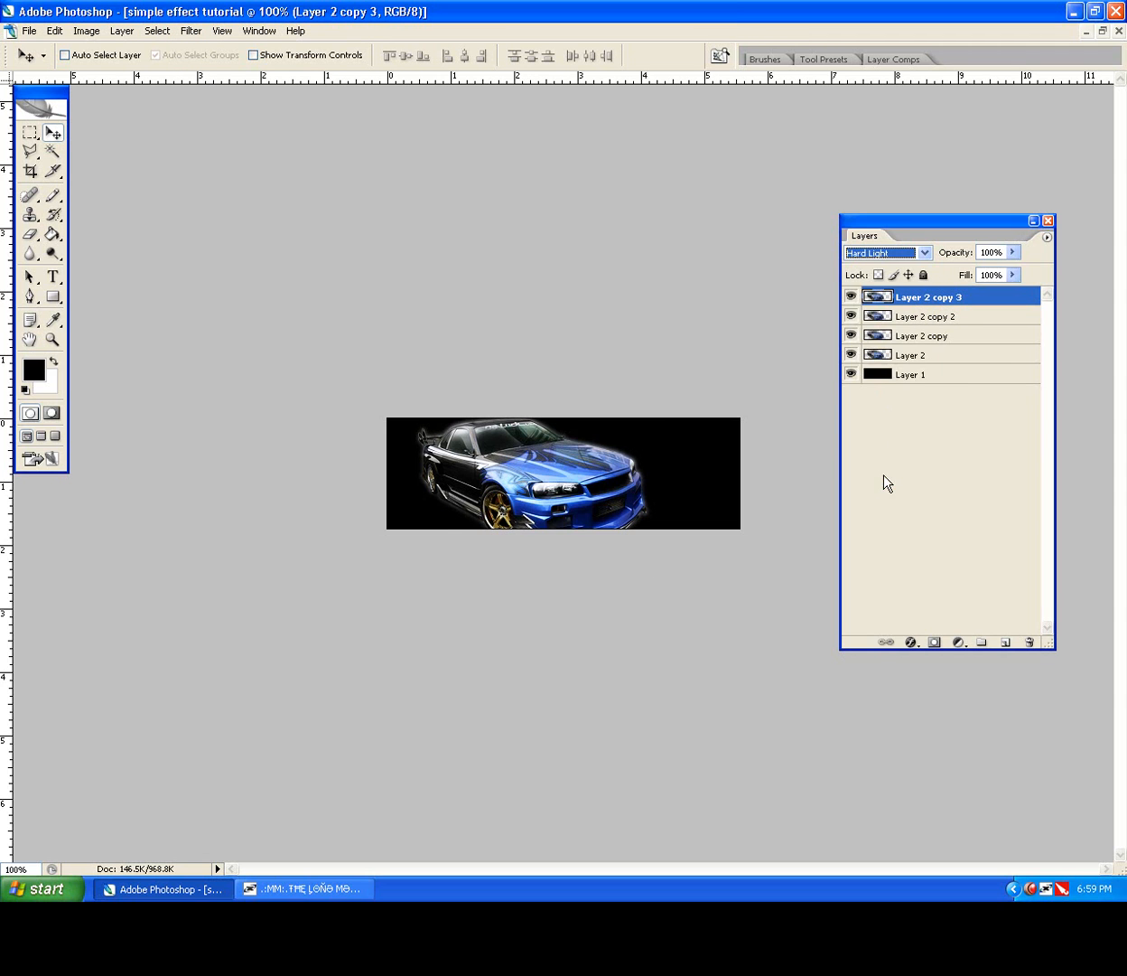
{"action": "left_click", "coordinate": [925, 254]}
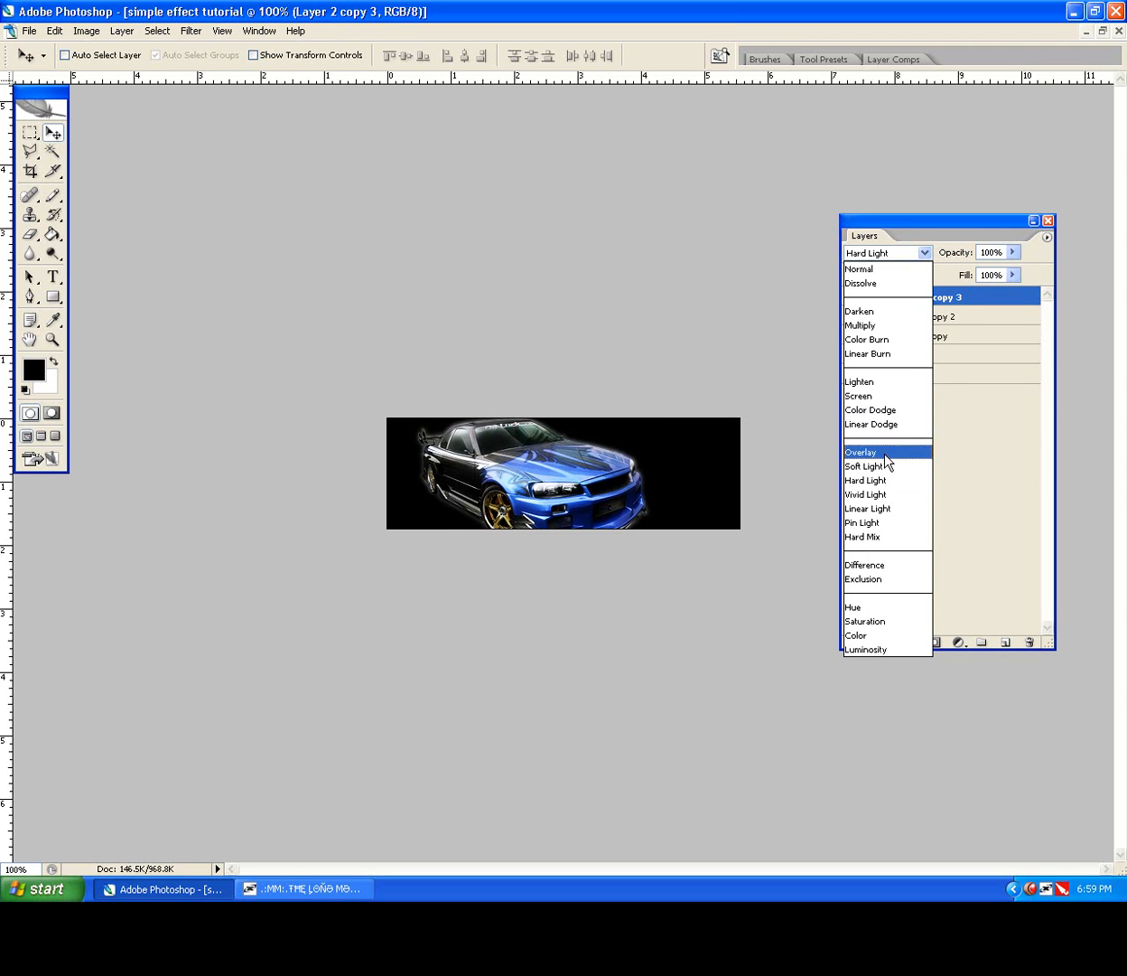
{"action": "left_click", "coordinate": [887, 380]}
Step: Try the Overlay blending mode on Layer 2 copy 2
{"action": "left_click", "coordinate": [926, 318]}
{"action": "left_click", "coordinate": [925, 254]}
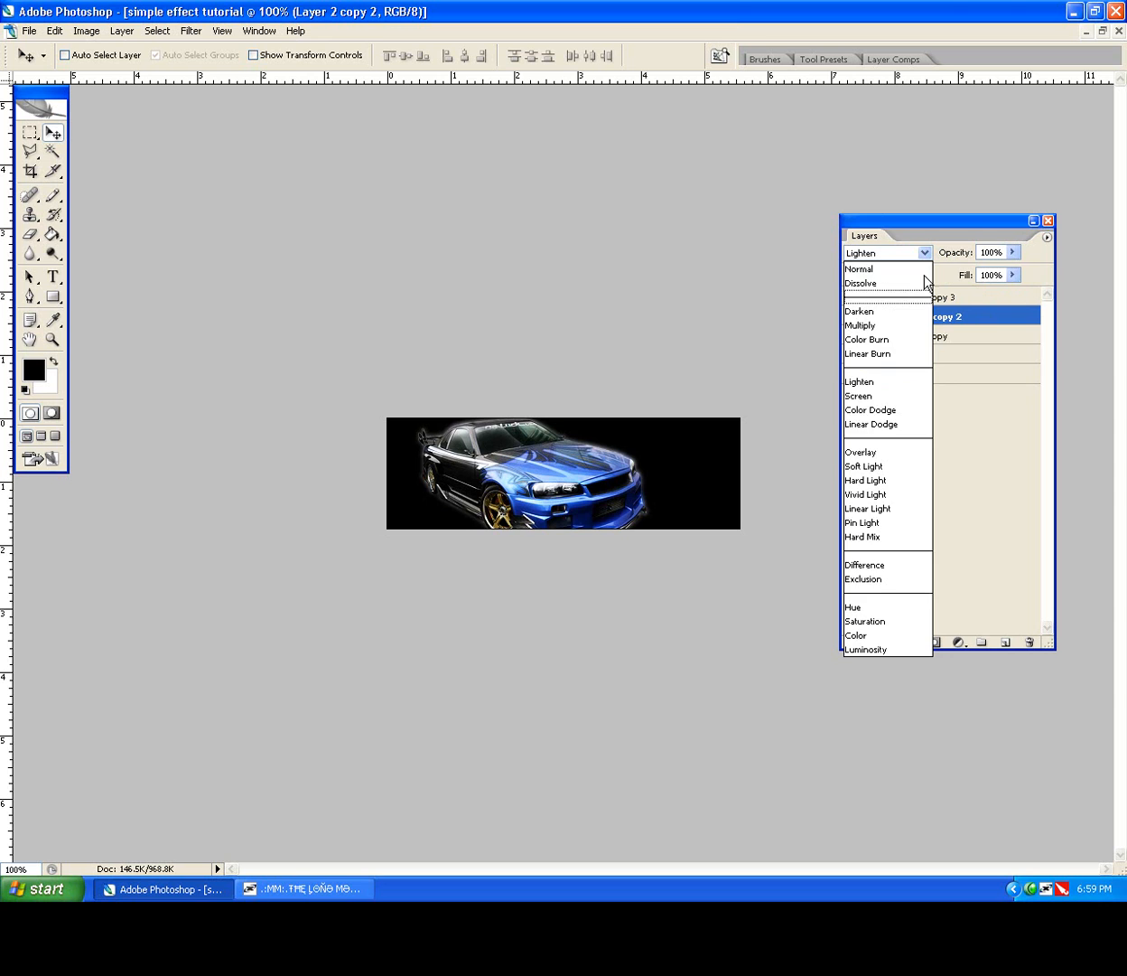
{"action": "left_click", "coordinate": [890, 453]}
Step: Try Soft Light on Layer 2 copy and change its blending mode to Overlay
{"action": "left_click", "coordinate": [917, 336]}
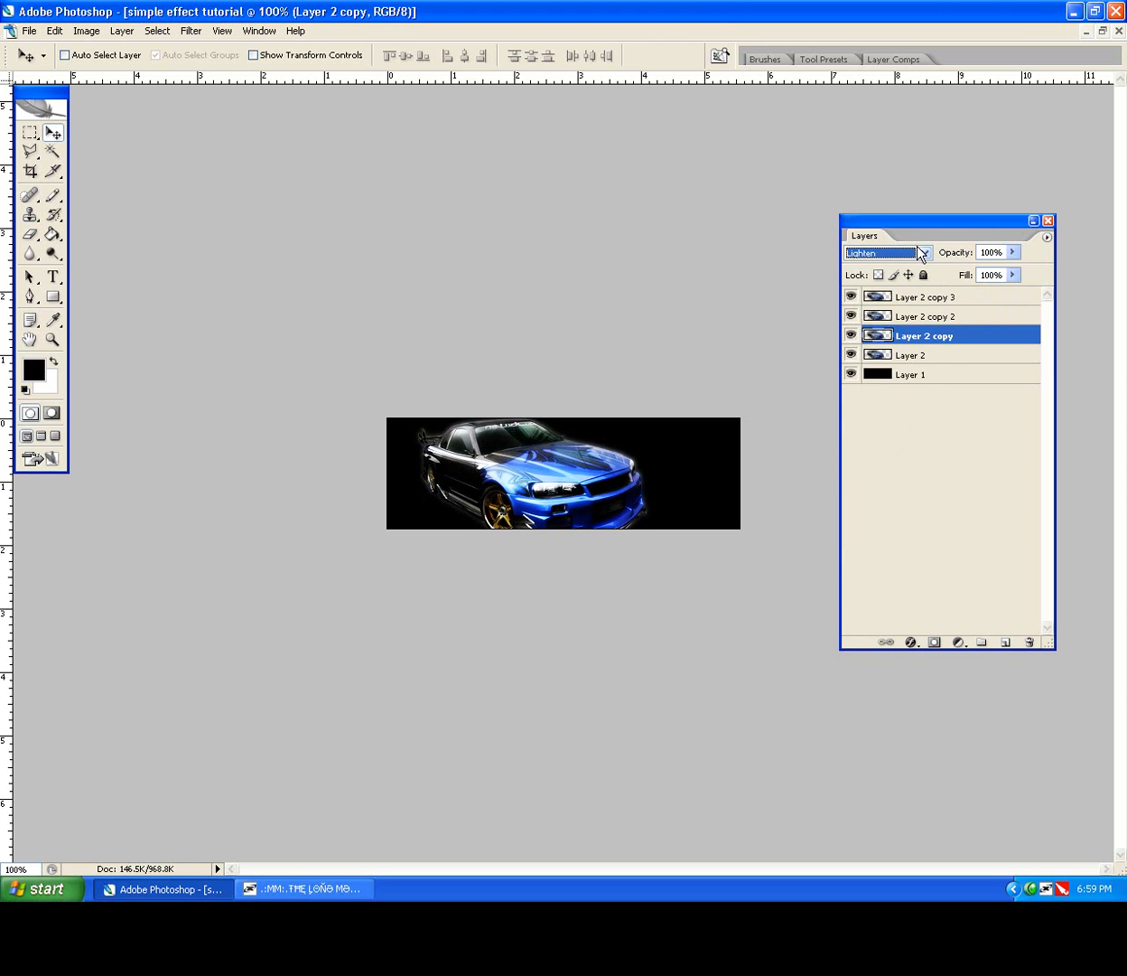
{"action": "left_click", "coordinate": [918, 252]}
{"action": "left_click", "coordinate": [865, 466]}
{"action": "left_click", "coordinate": [913, 254]}
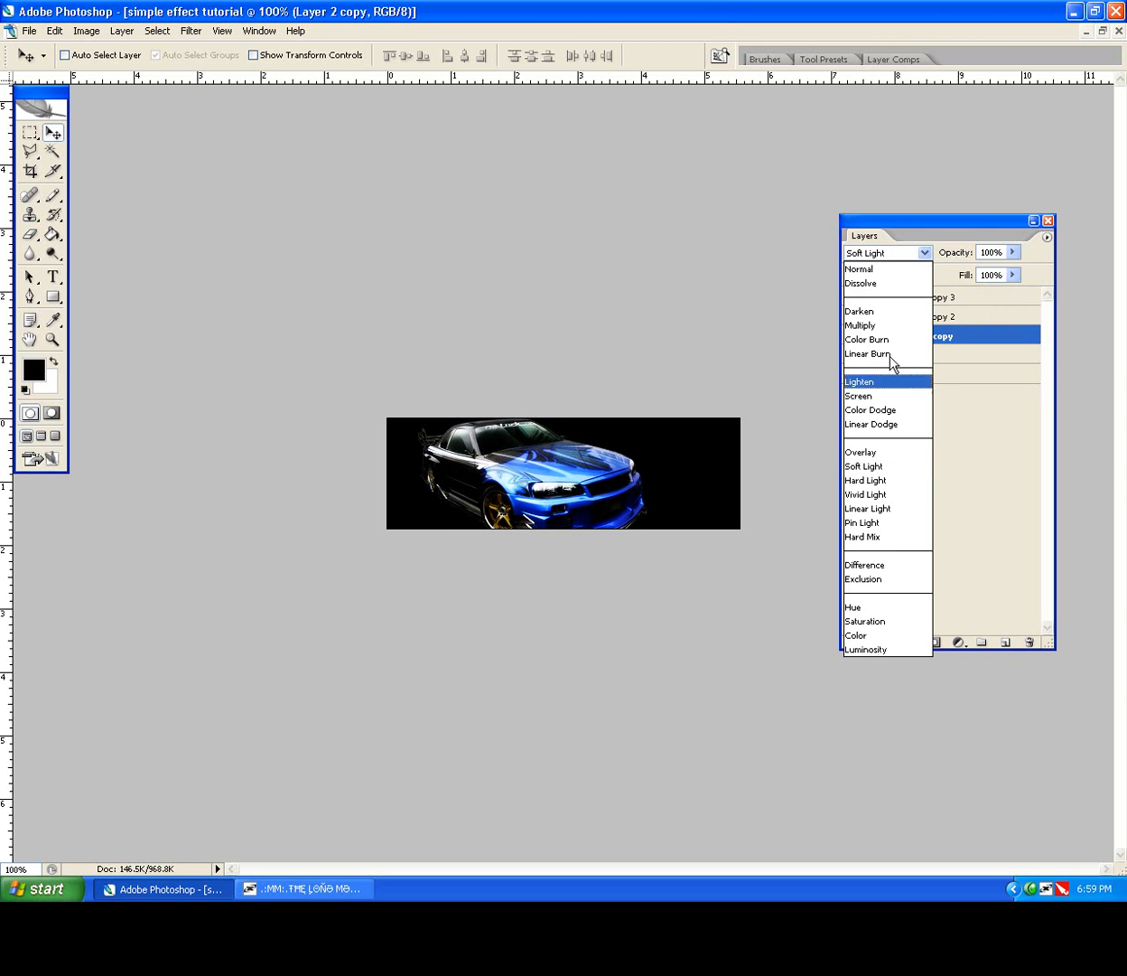
{"action": "left_click", "coordinate": [855, 451]}
{"action": "left_click", "coordinate": [894, 354]}
Step: Set the blending mode of Layer 2 copy 2 back to Lighten
{"action": "left_click", "coordinate": [931, 295]}
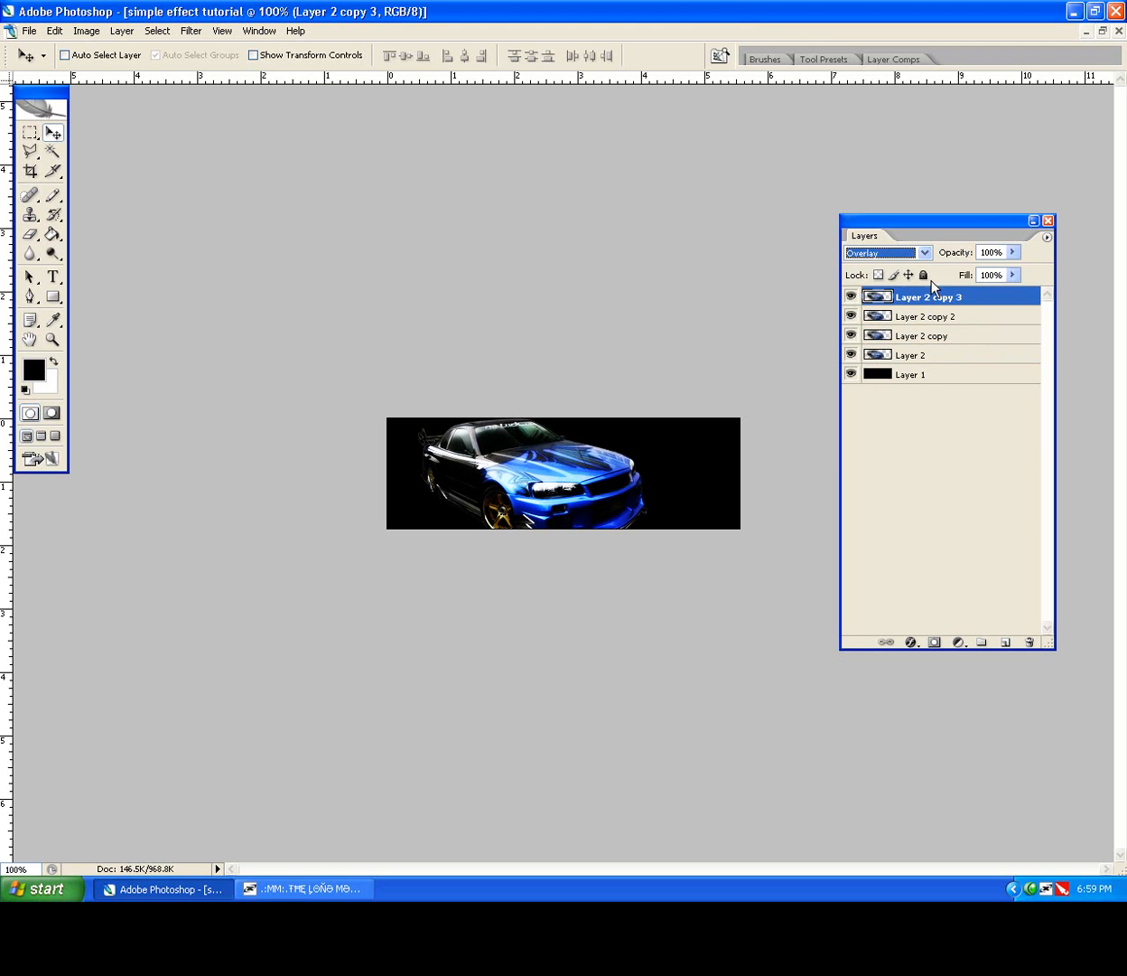
{"action": "left_click", "coordinate": [903, 316]}
{"action": "left_click", "coordinate": [908, 253]}
{"action": "left_click", "coordinate": [886, 380]}
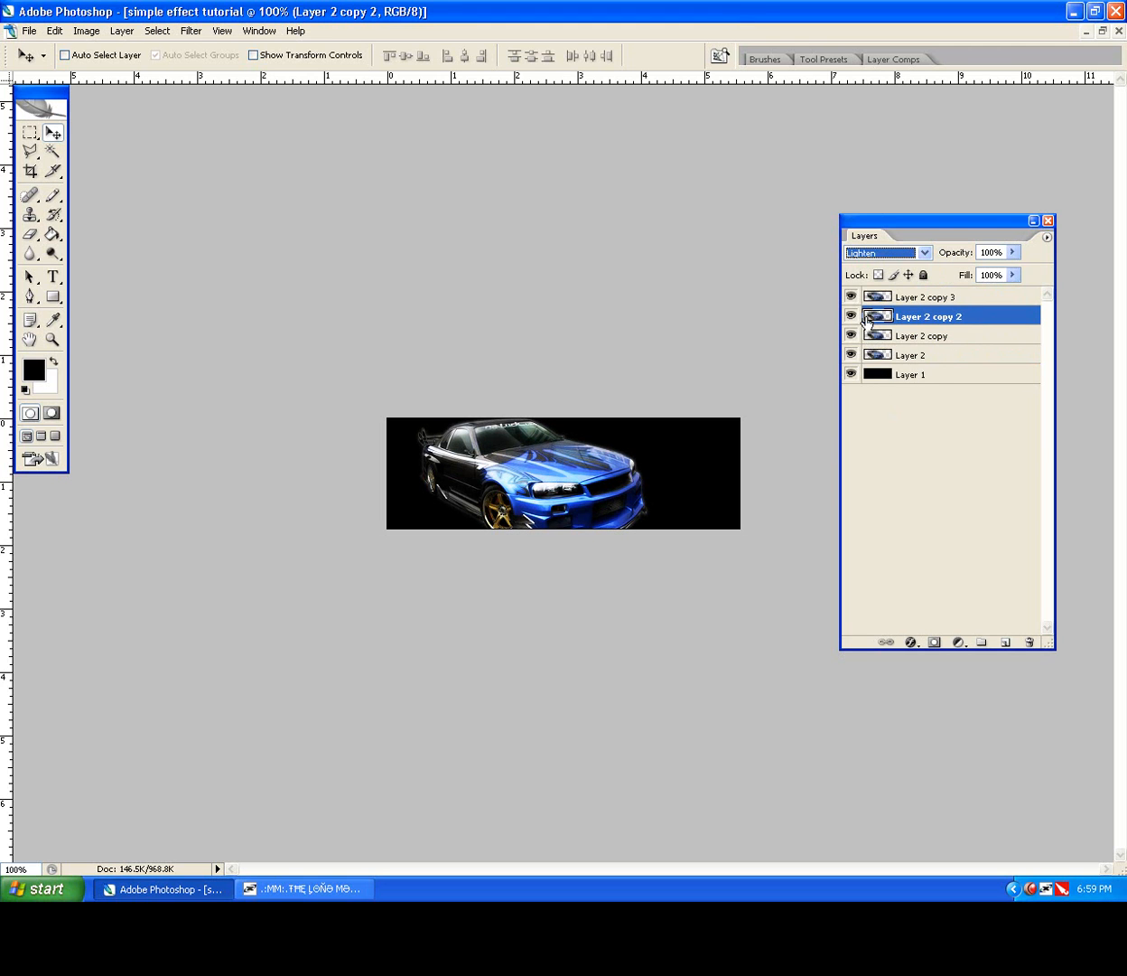
Step: Minimize the simple effect tutorial document and bring up the red car signature in an enlarged window
{"action": "left_click", "coordinate": [1103, 32]}
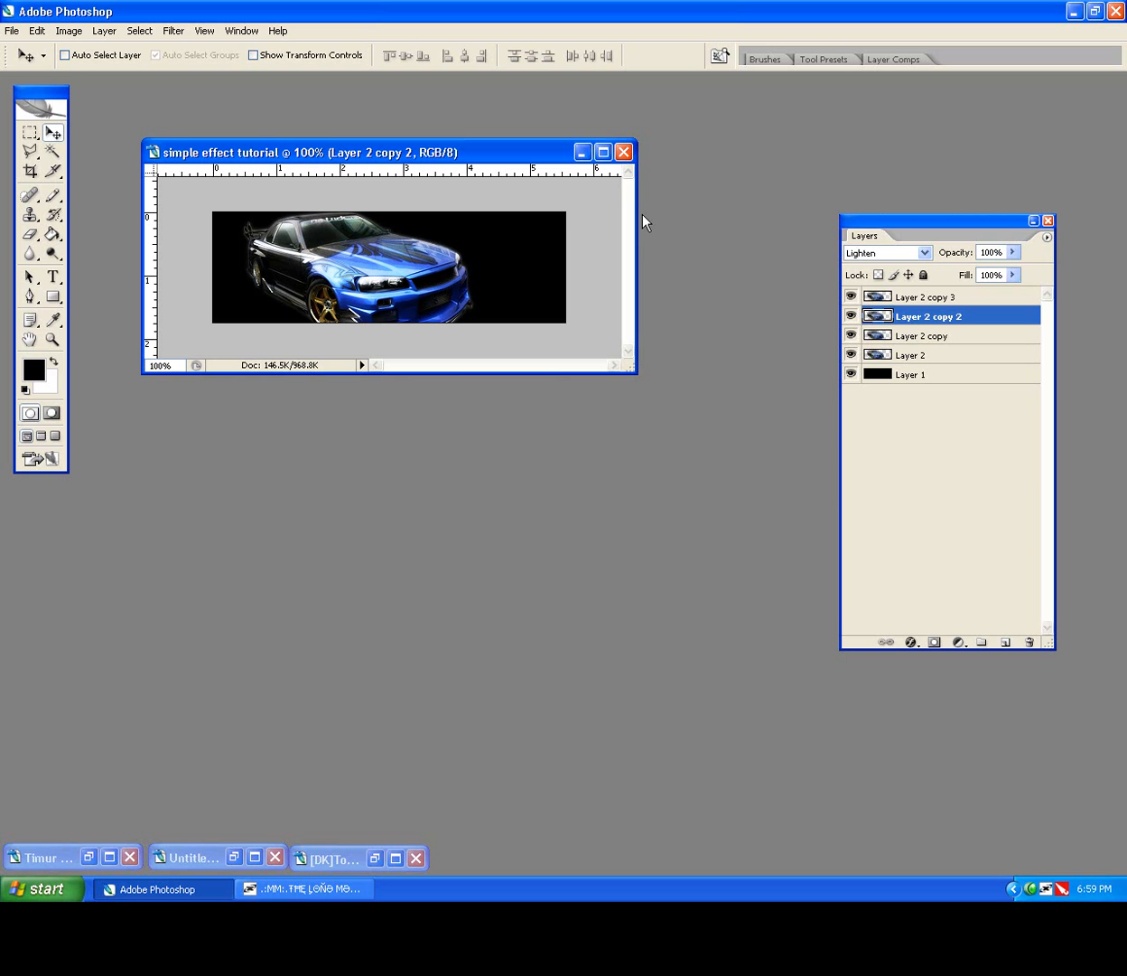
{"action": "left_click", "coordinate": [583, 154]}
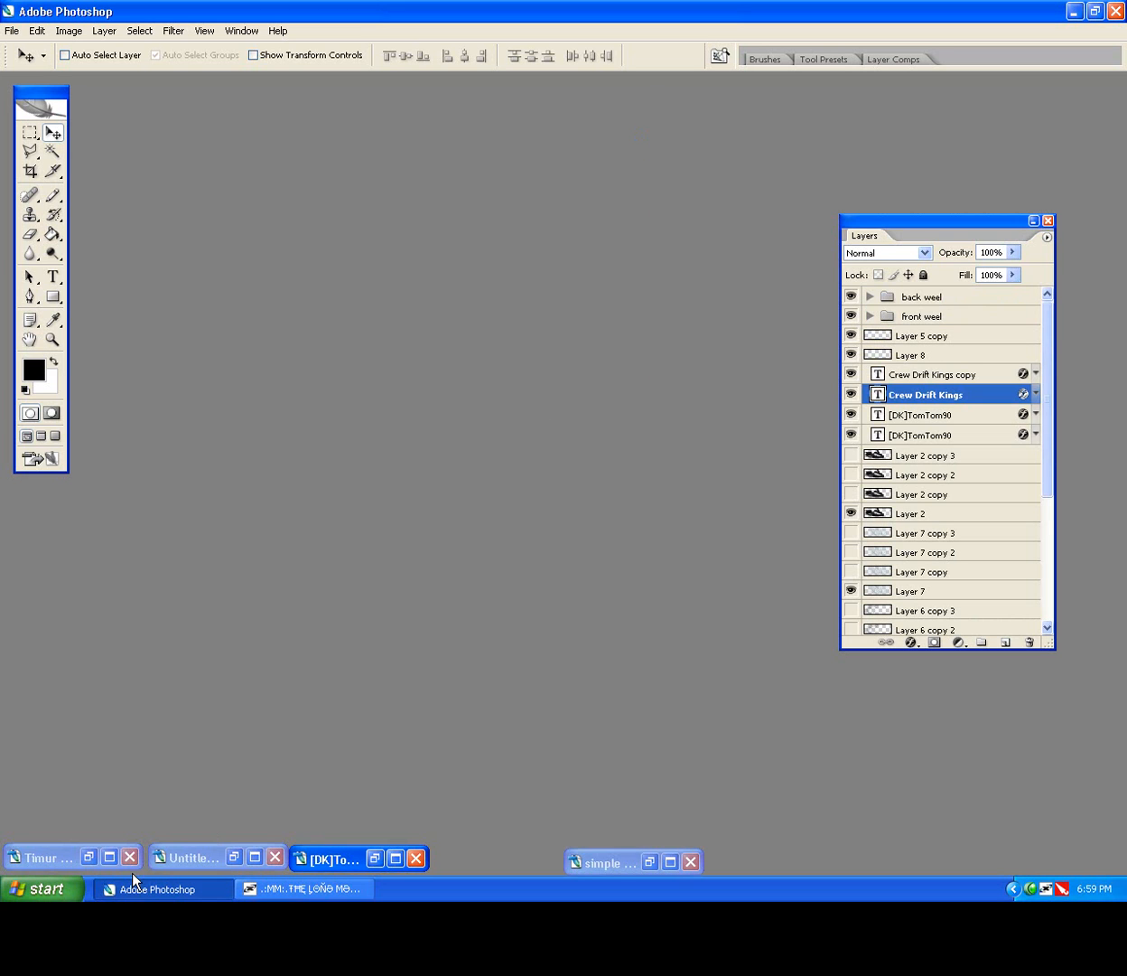
{"action": "left_click", "coordinate": [89, 856]}
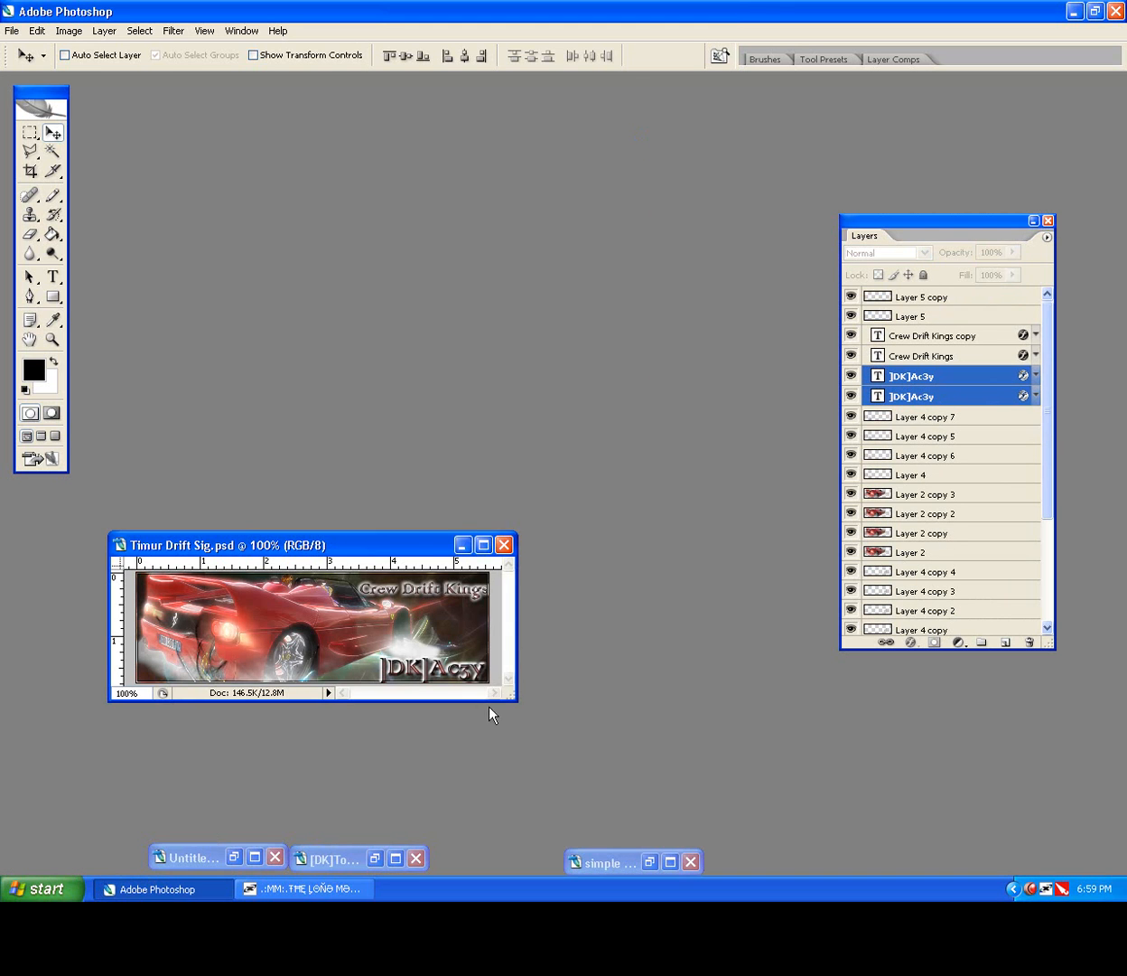
{"action": "left_click_drag", "start_coordinate": [584, 736], "coordinate": [585, 739]}
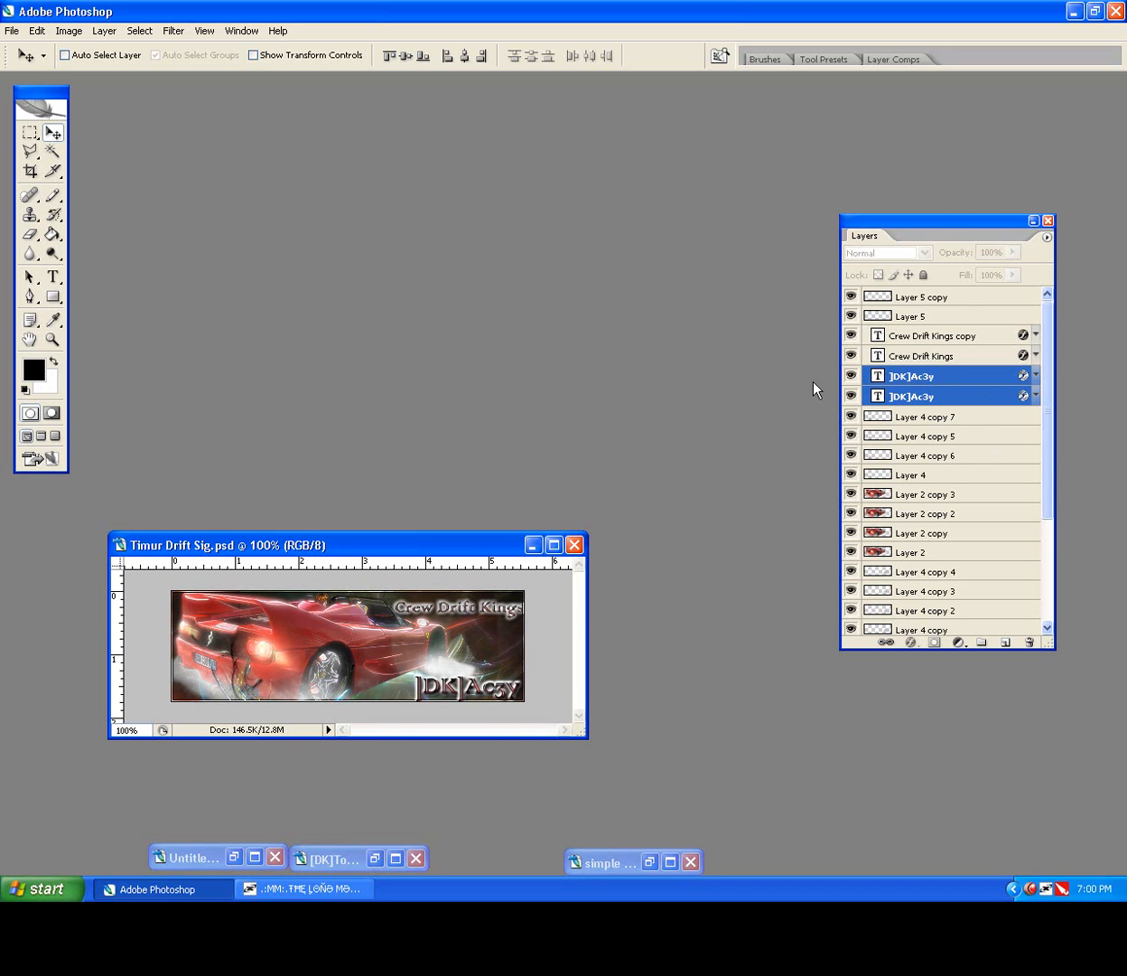
Step: Show the Animation palette, play and stop the red car signature's animation, and close that document
{"action": "left_click", "coordinate": [227, 34]}
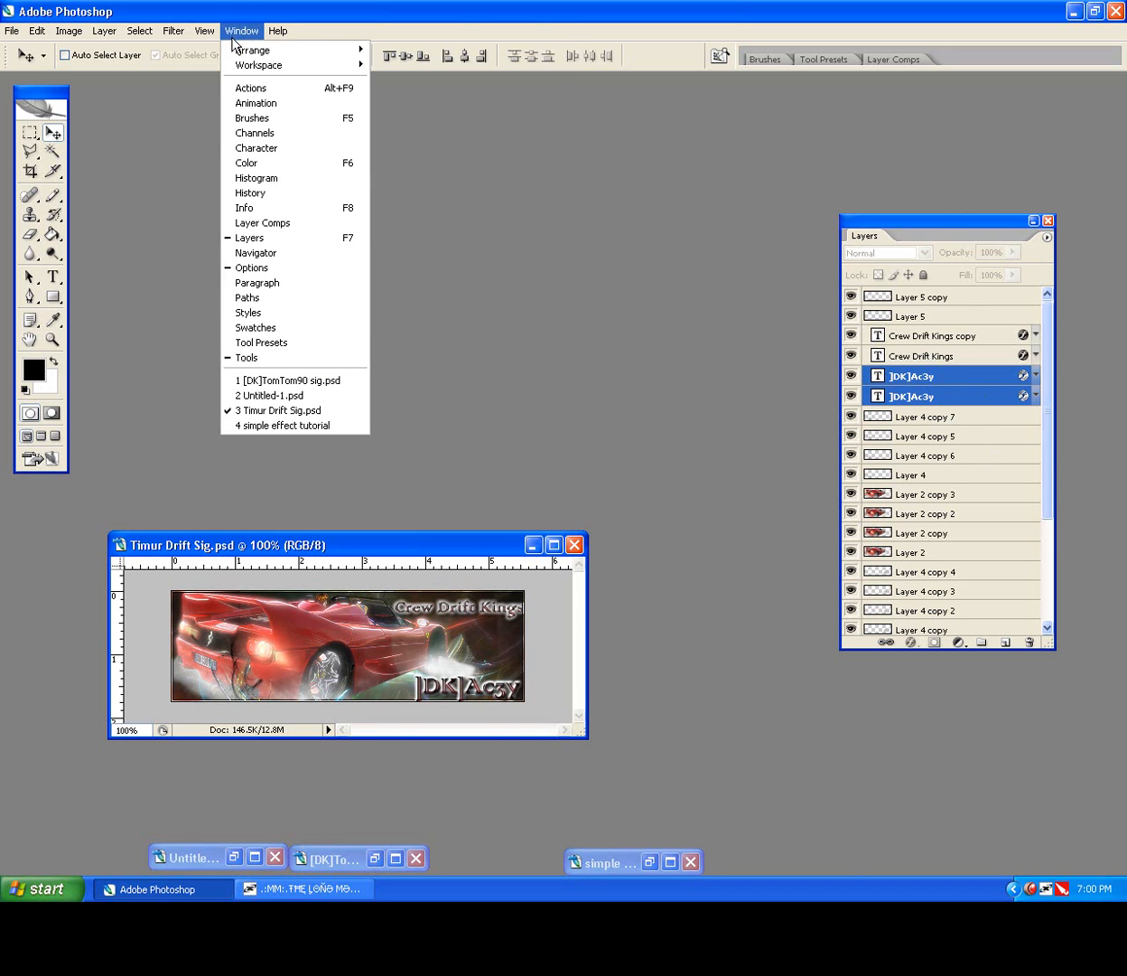
{"action": "left_click", "coordinate": [294, 103]}
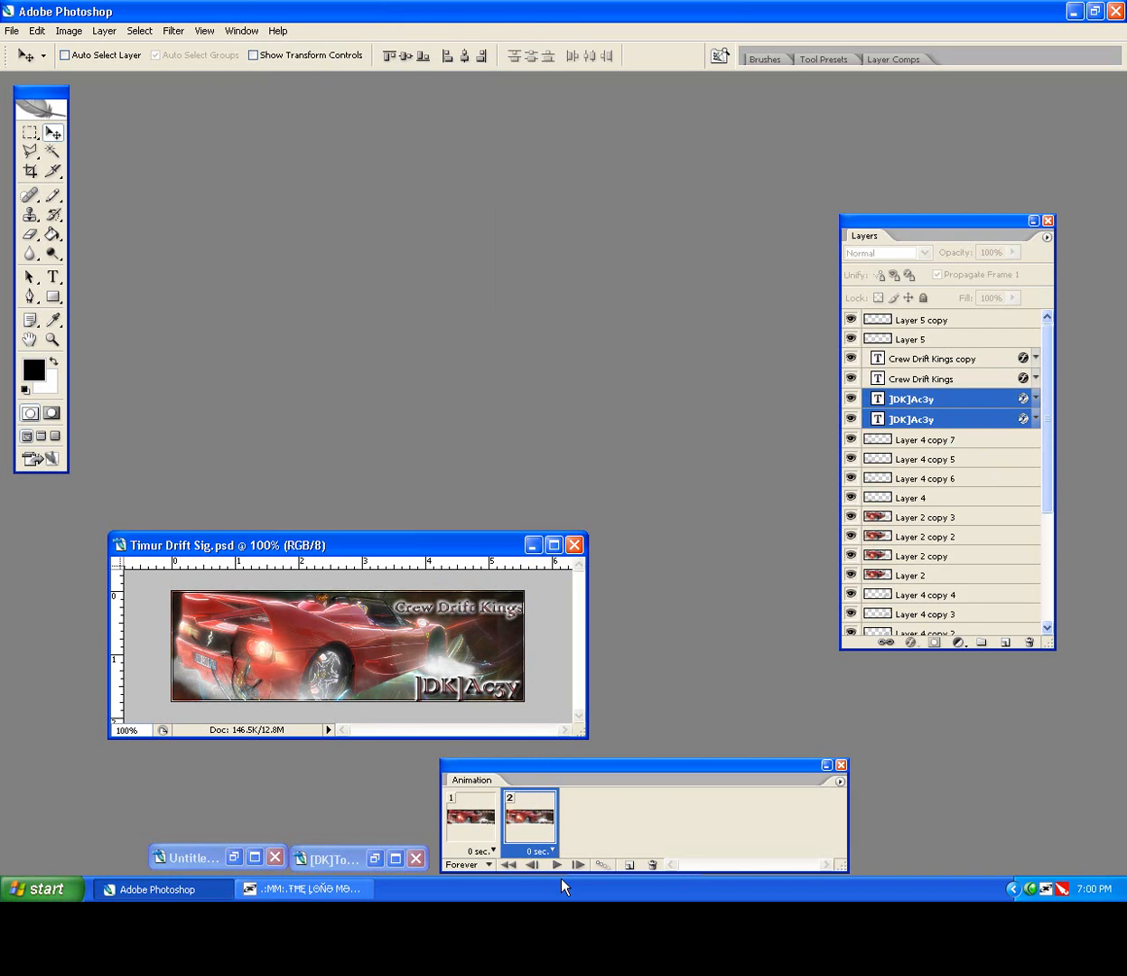
{"action": "left_click", "coordinate": [556, 865]}
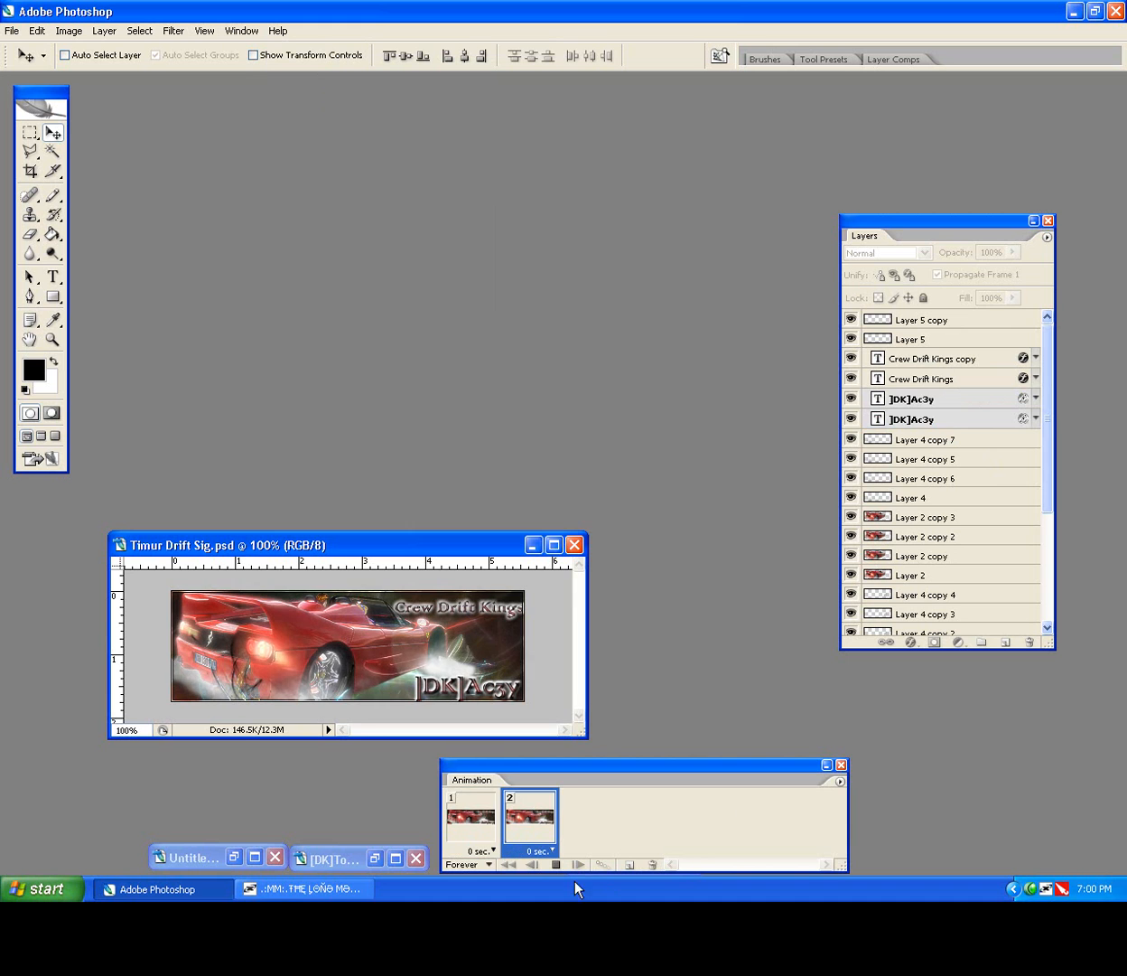
{"action": "left_click", "coordinate": [556, 865]}
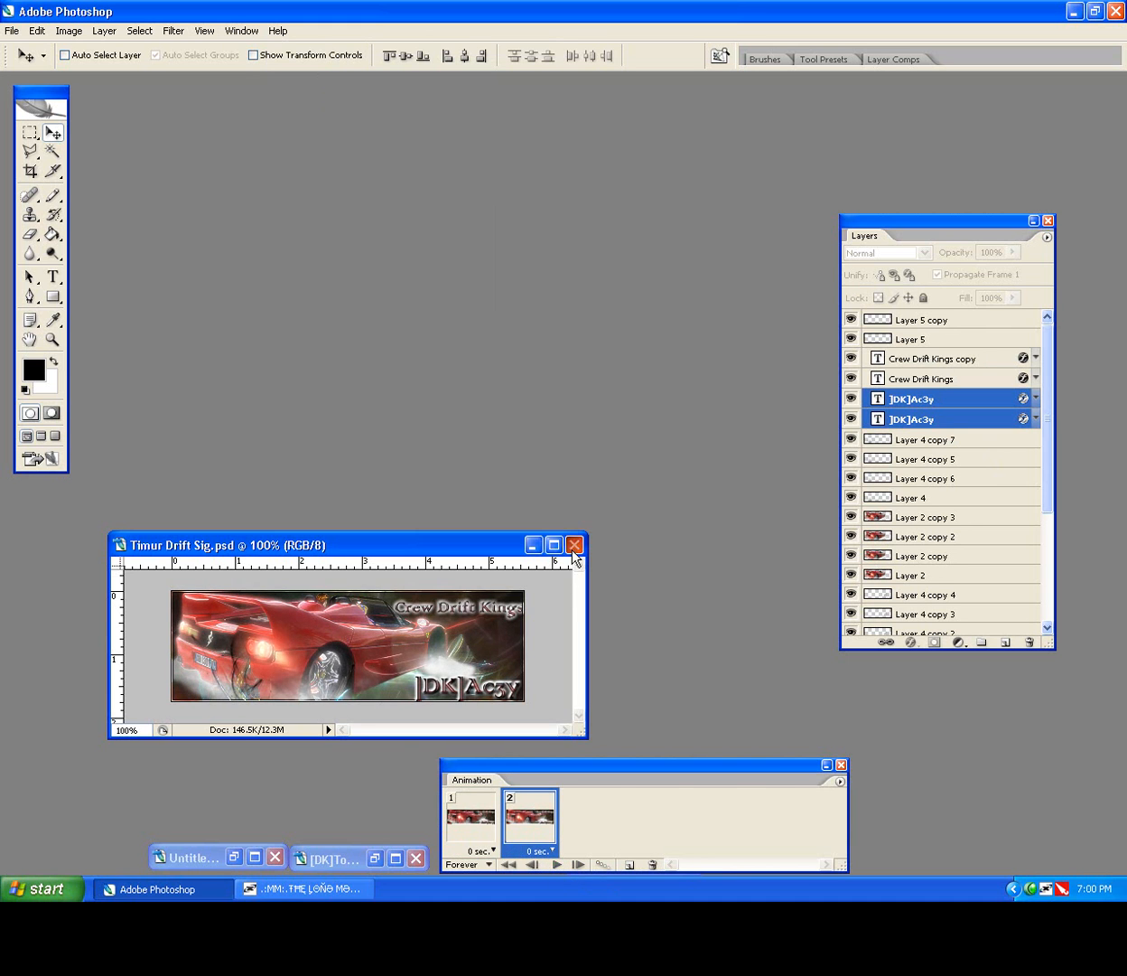
{"action": "left_click", "coordinate": [574, 545]}
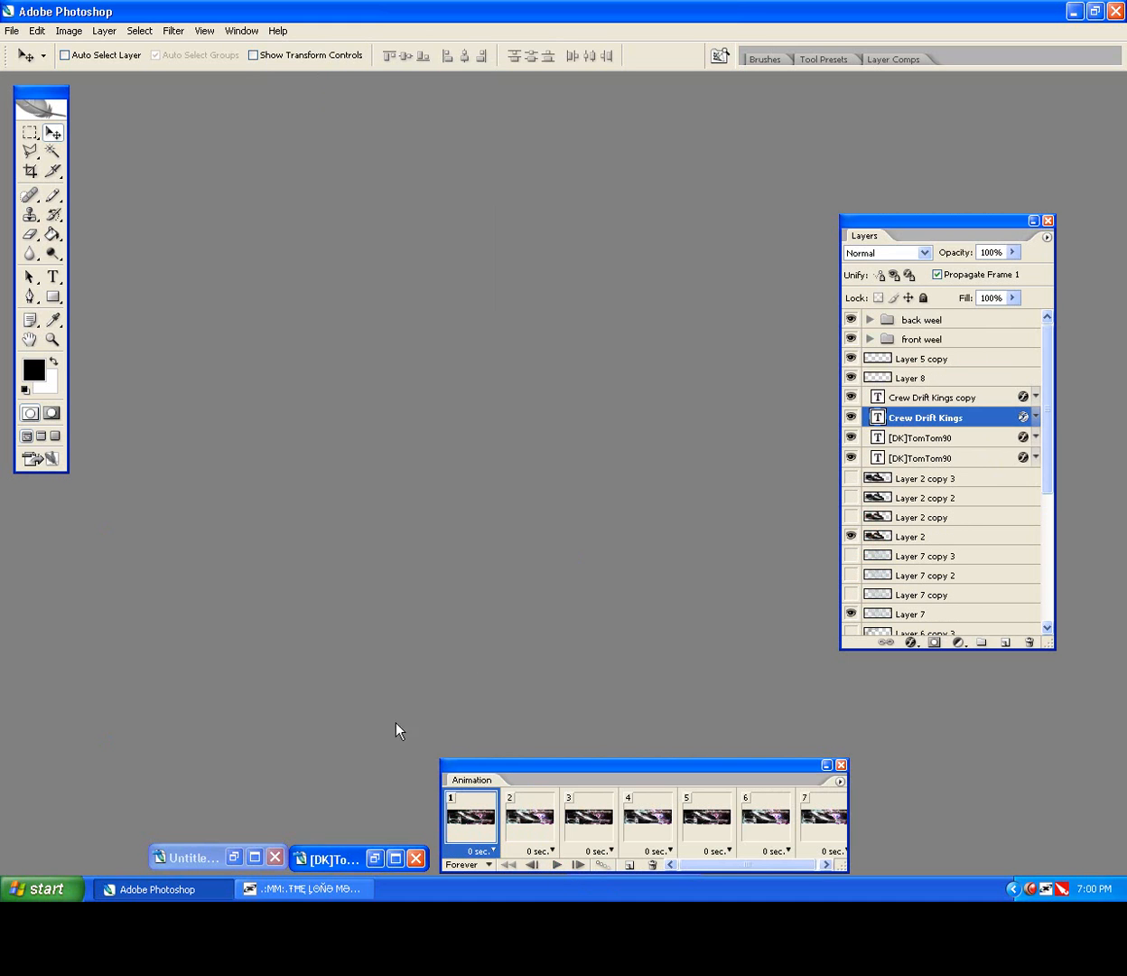
Step: Restore Untitled-1.psd, preview its animation and second frame, and close it without saving
{"action": "left_click", "coordinate": [233, 857]}
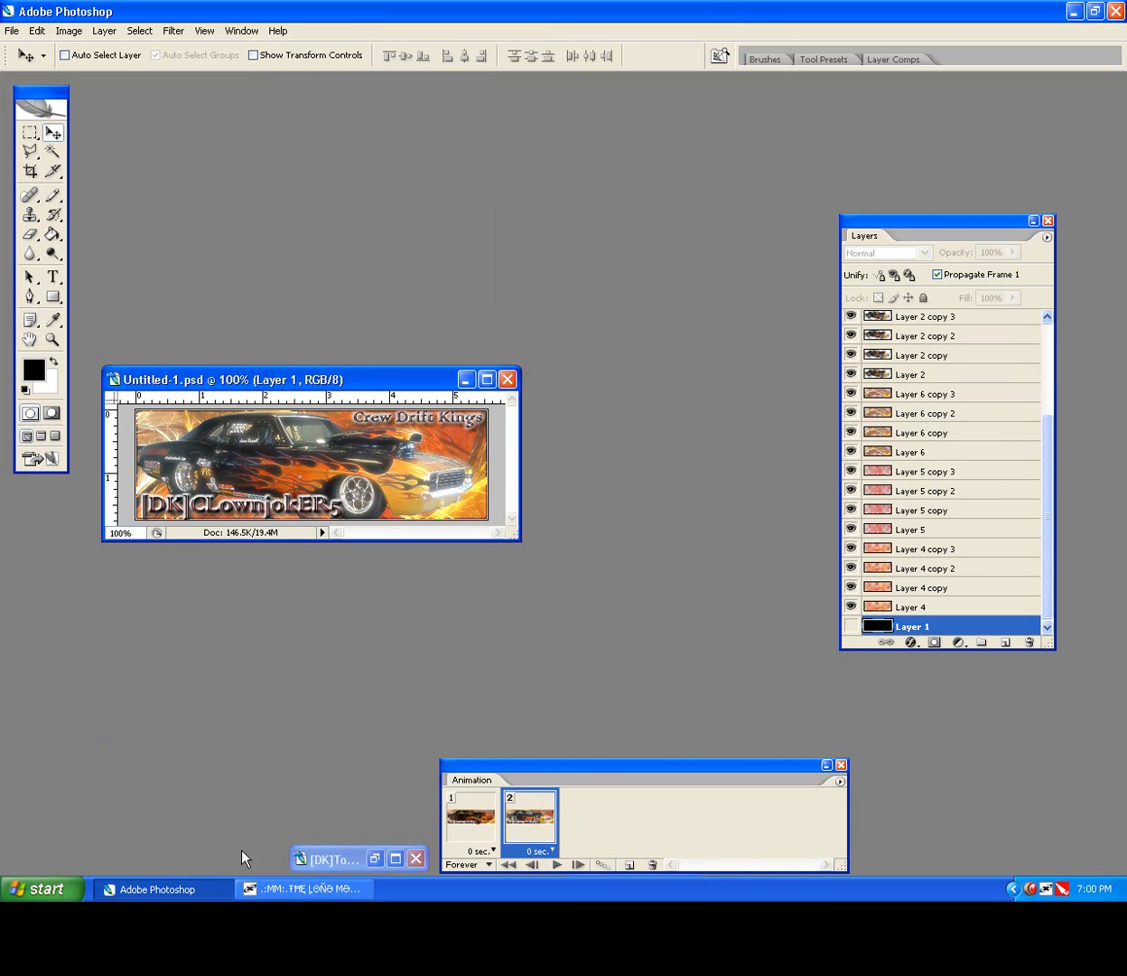
{"action": "left_click", "coordinate": [558, 866]}
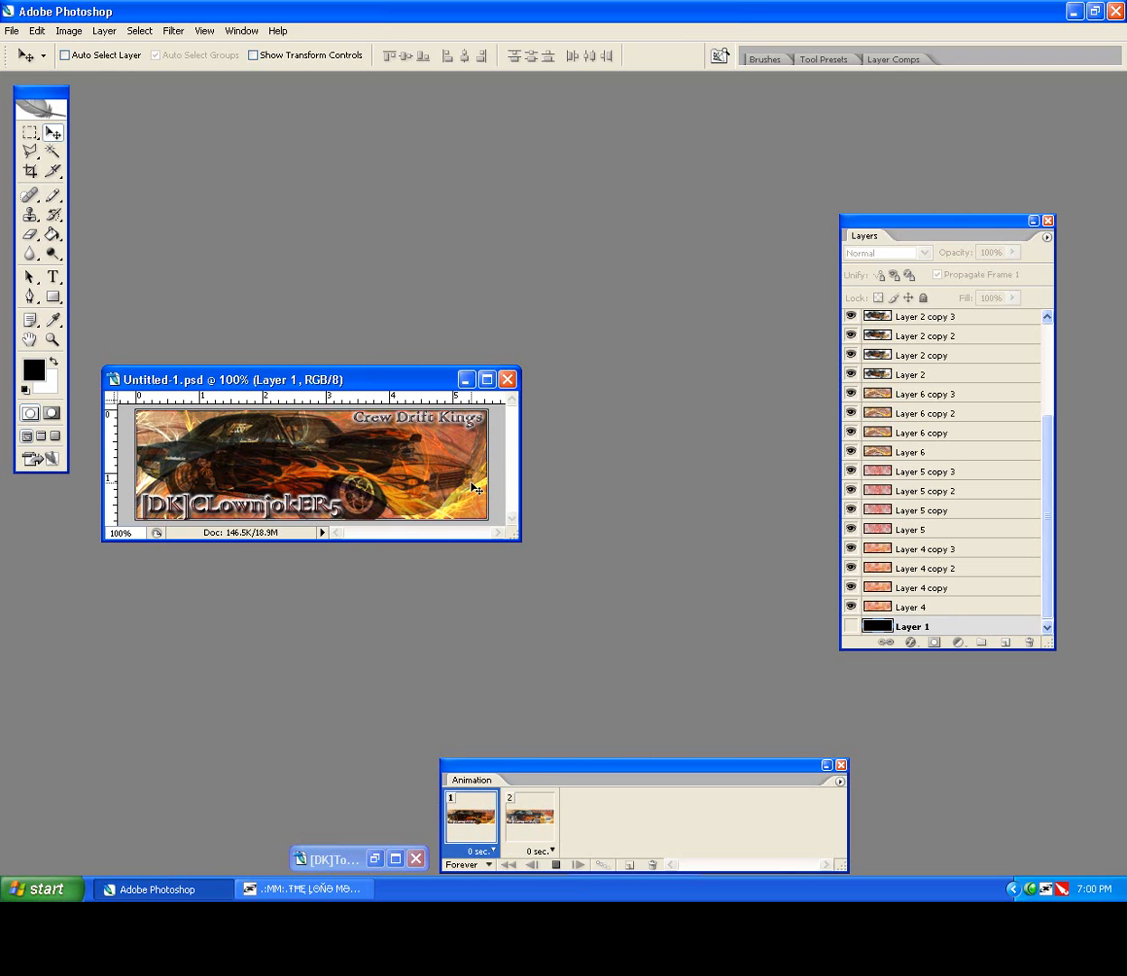
{"action": "left_click", "coordinate": [555, 865]}
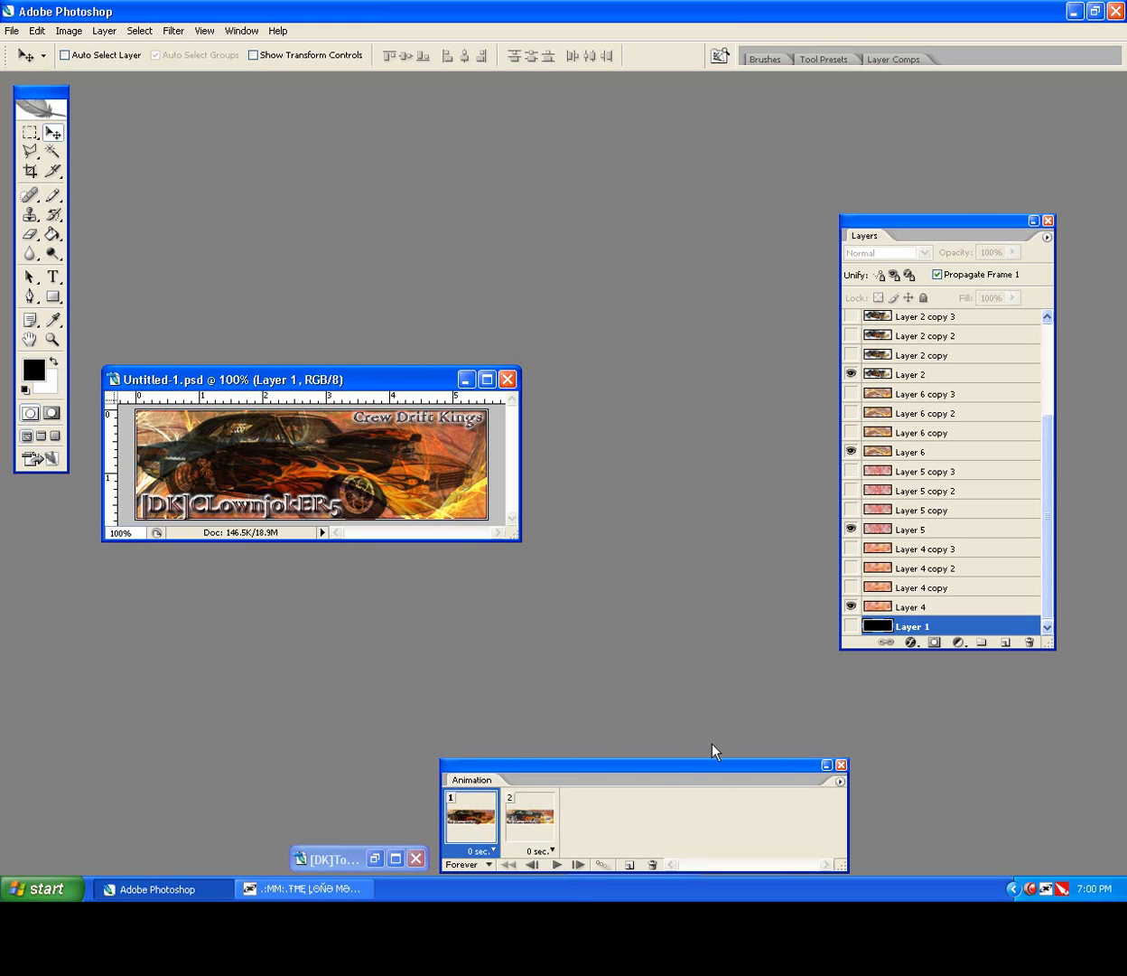
{"action": "left_click", "coordinate": [528, 813]}
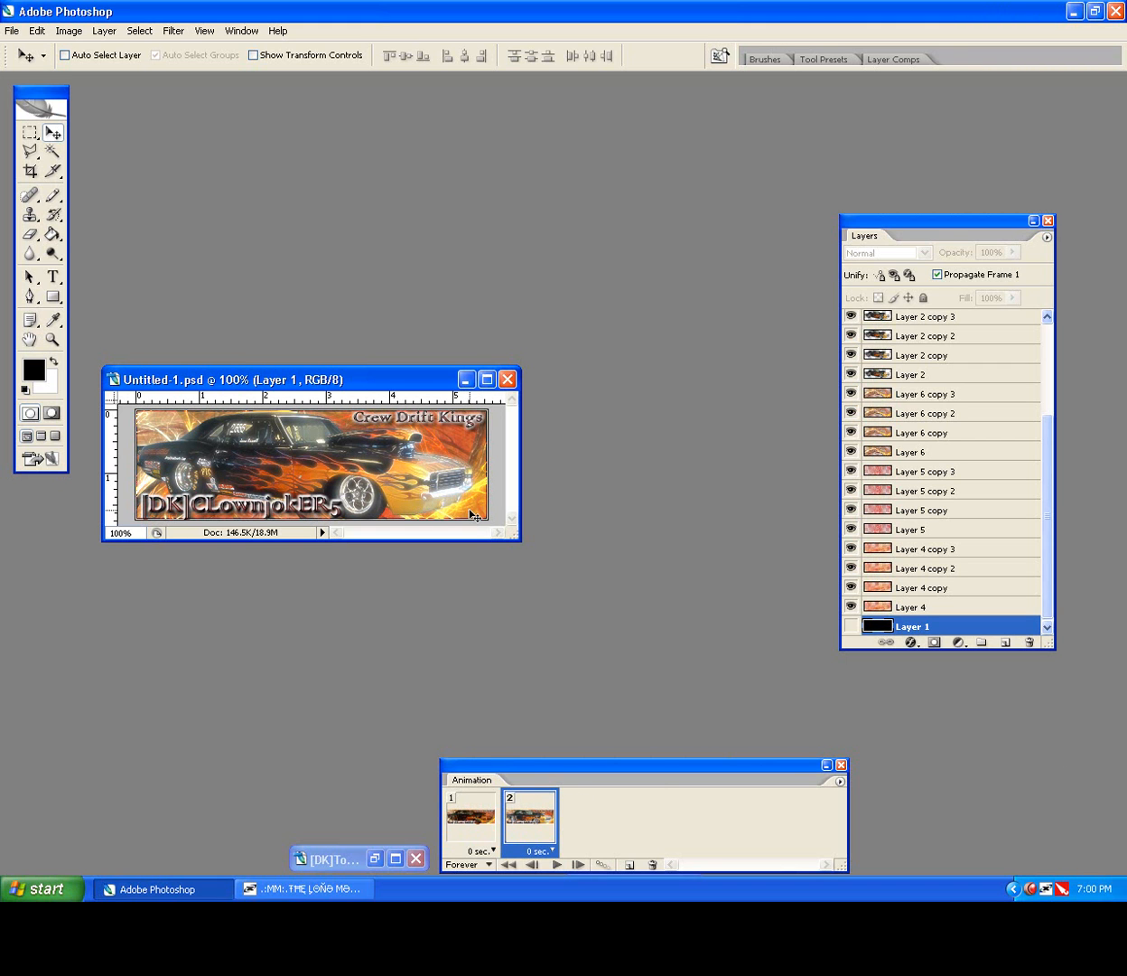
{"action": "left_click", "coordinate": [508, 379]}
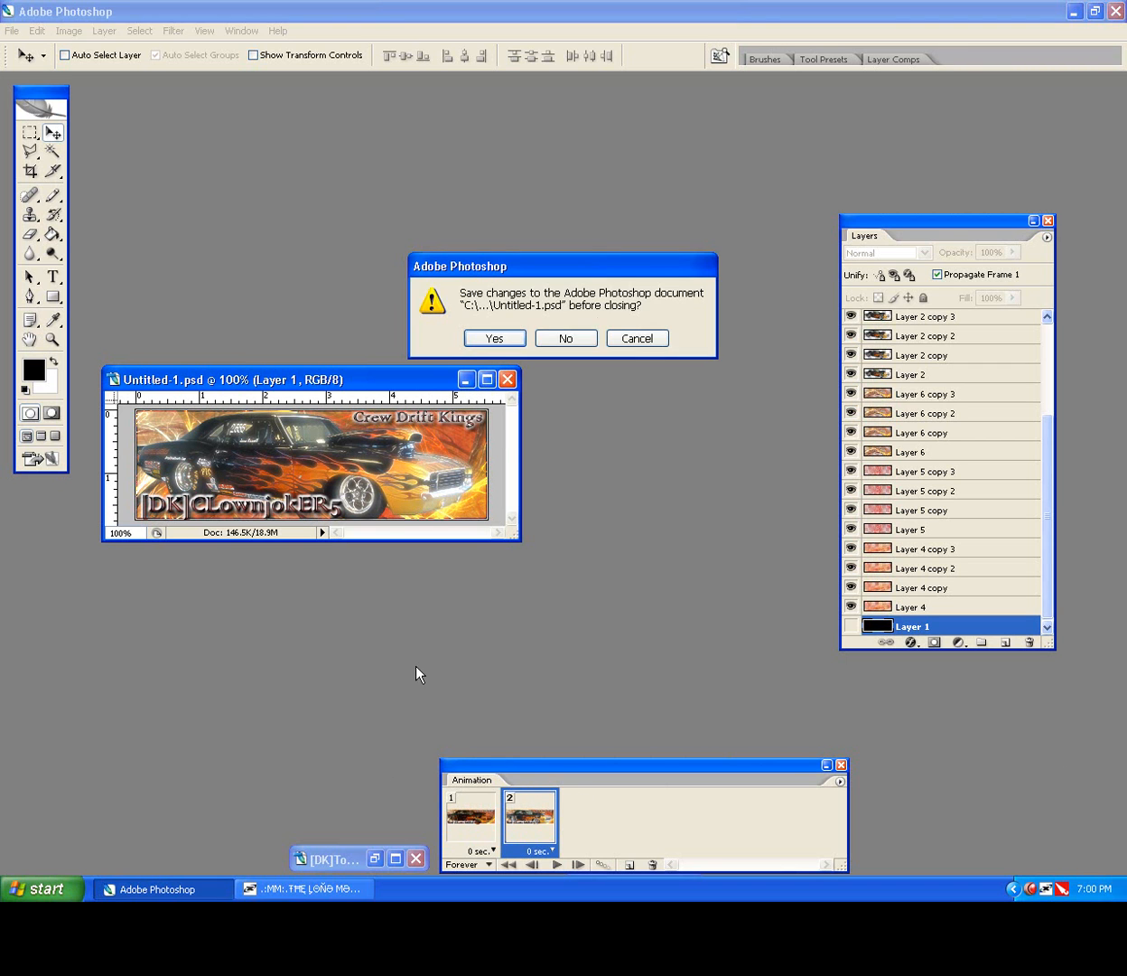
{"action": "left_click", "coordinate": [589, 336]}
Step: Restore the black car signature document, play its animation in a maximized window, and close the document
{"action": "left_click", "coordinate": [375, 858]}
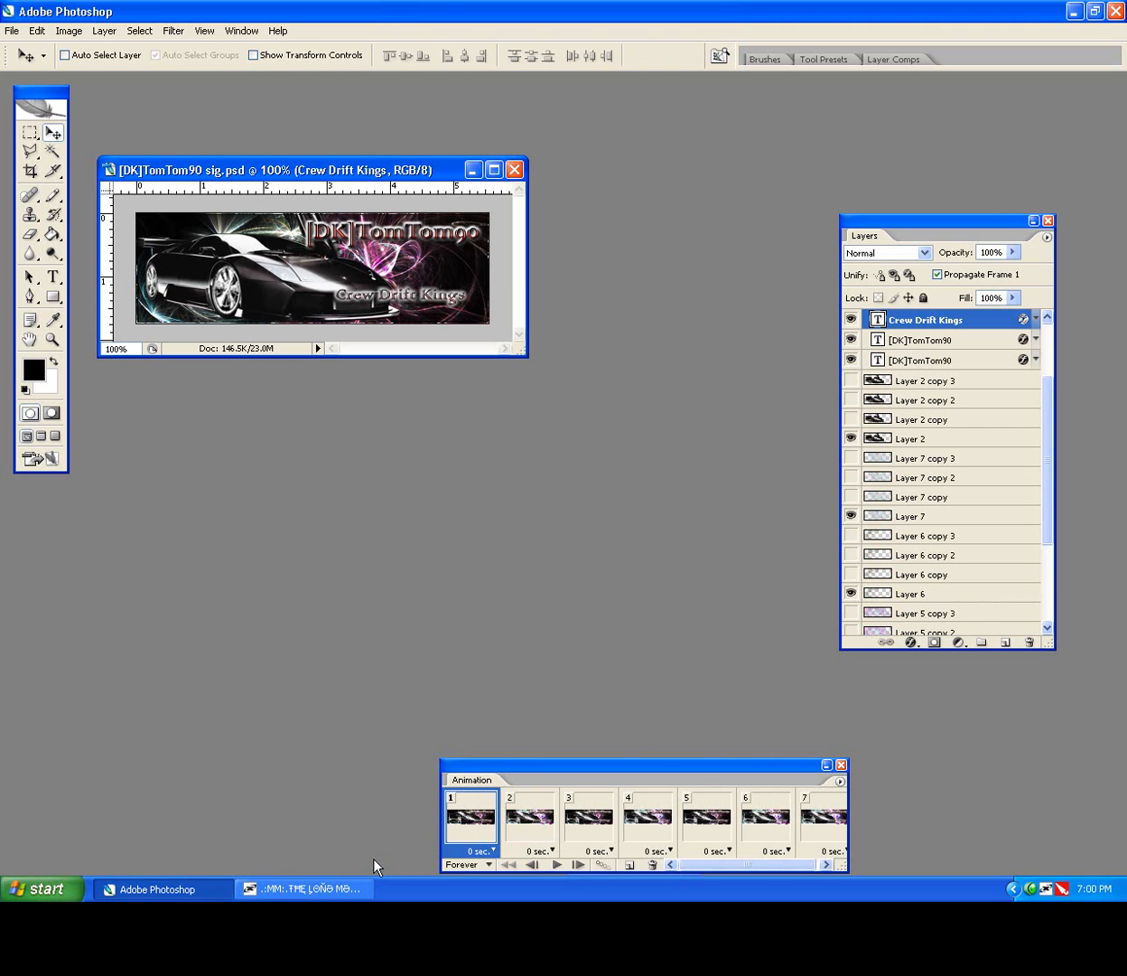
{"action": "left_click", "coordinate": [493, 169]}
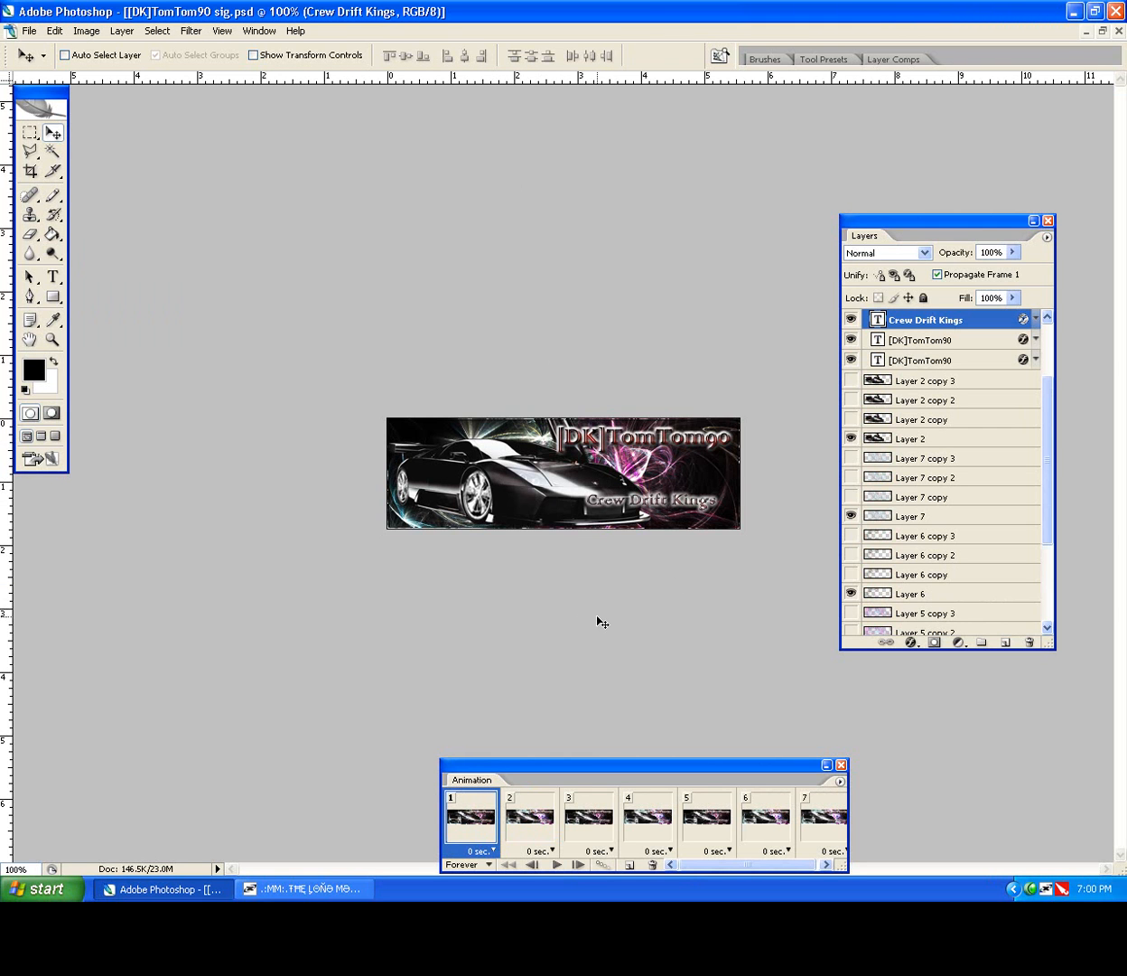
{"action": "left_click", "coordinate": [556, 865]}
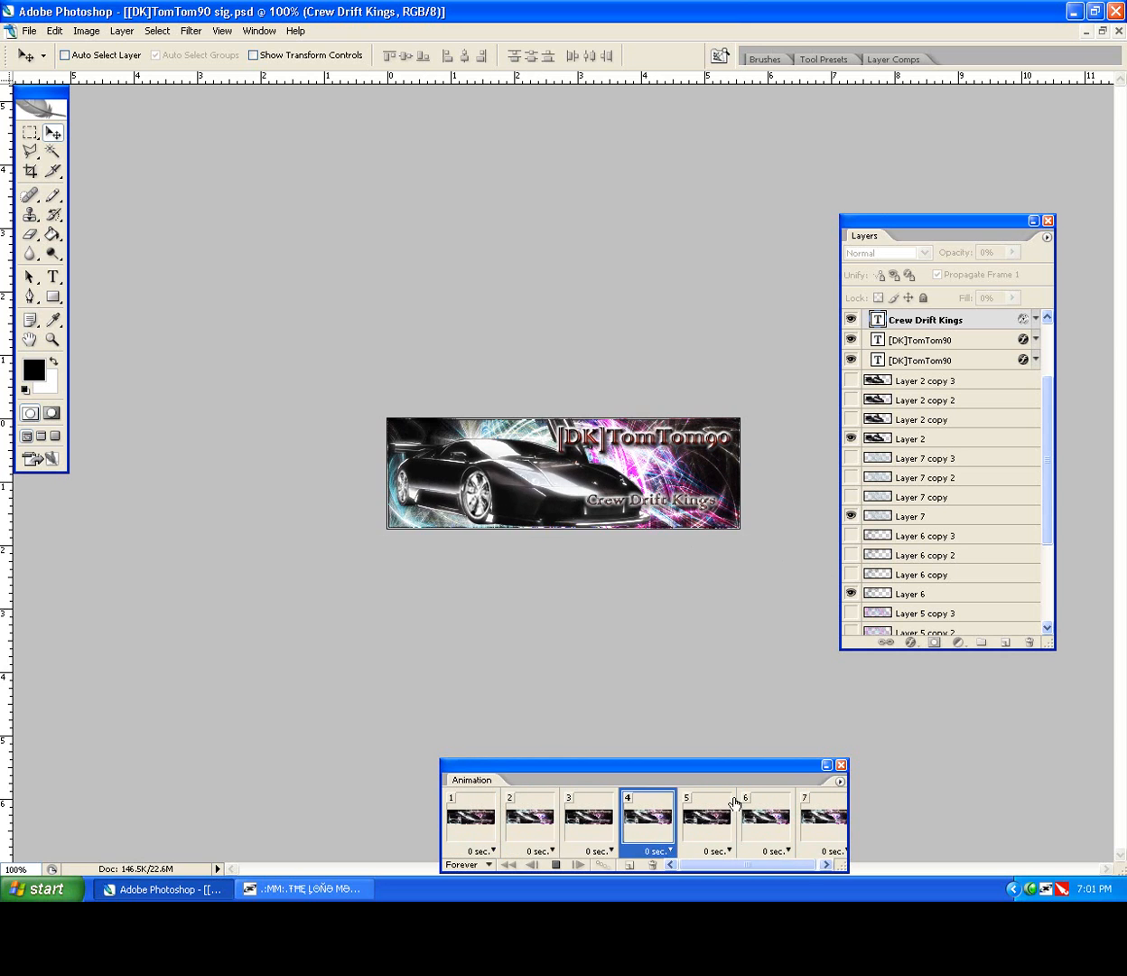
{"action": "left_click", "coordinate": [1103, 31]}
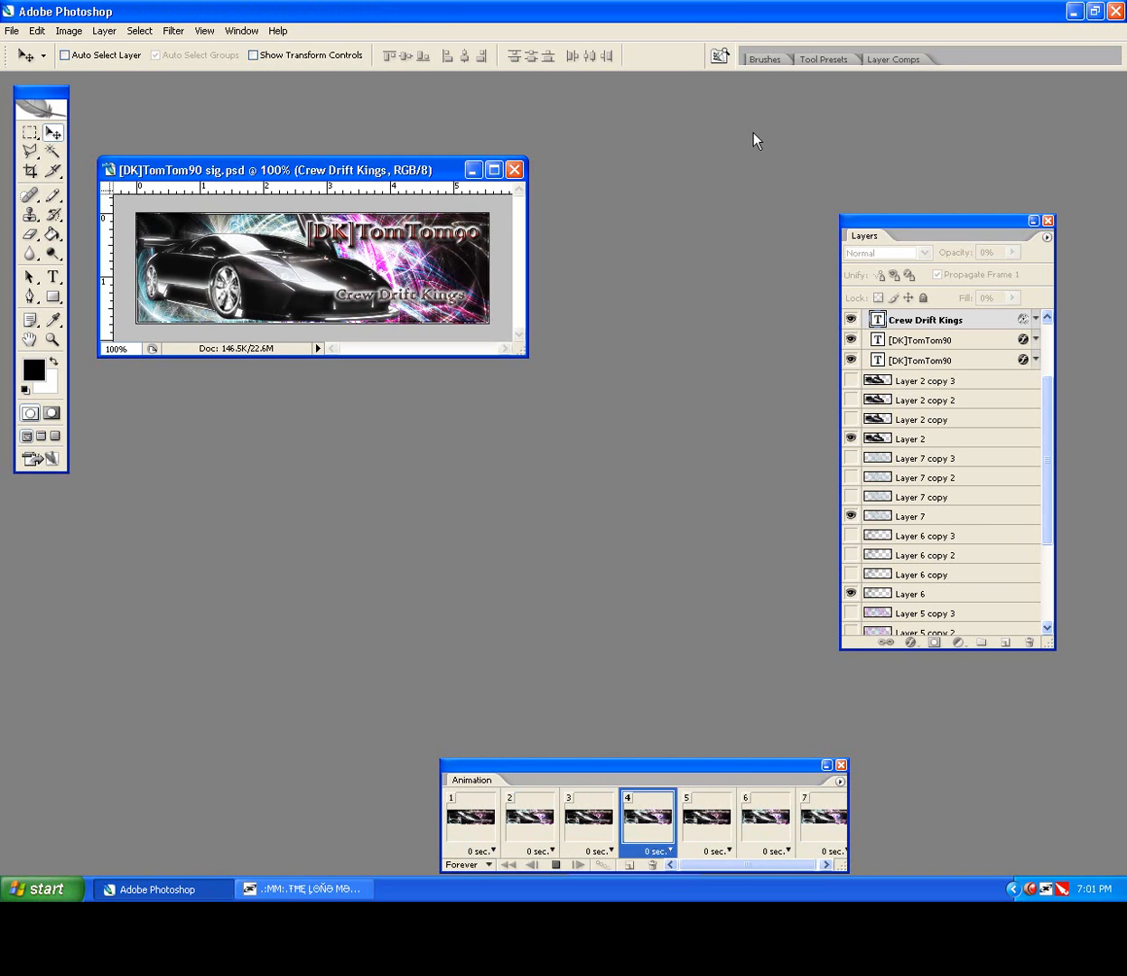
{"action": "left_click", "coordinate": [521, 169]}
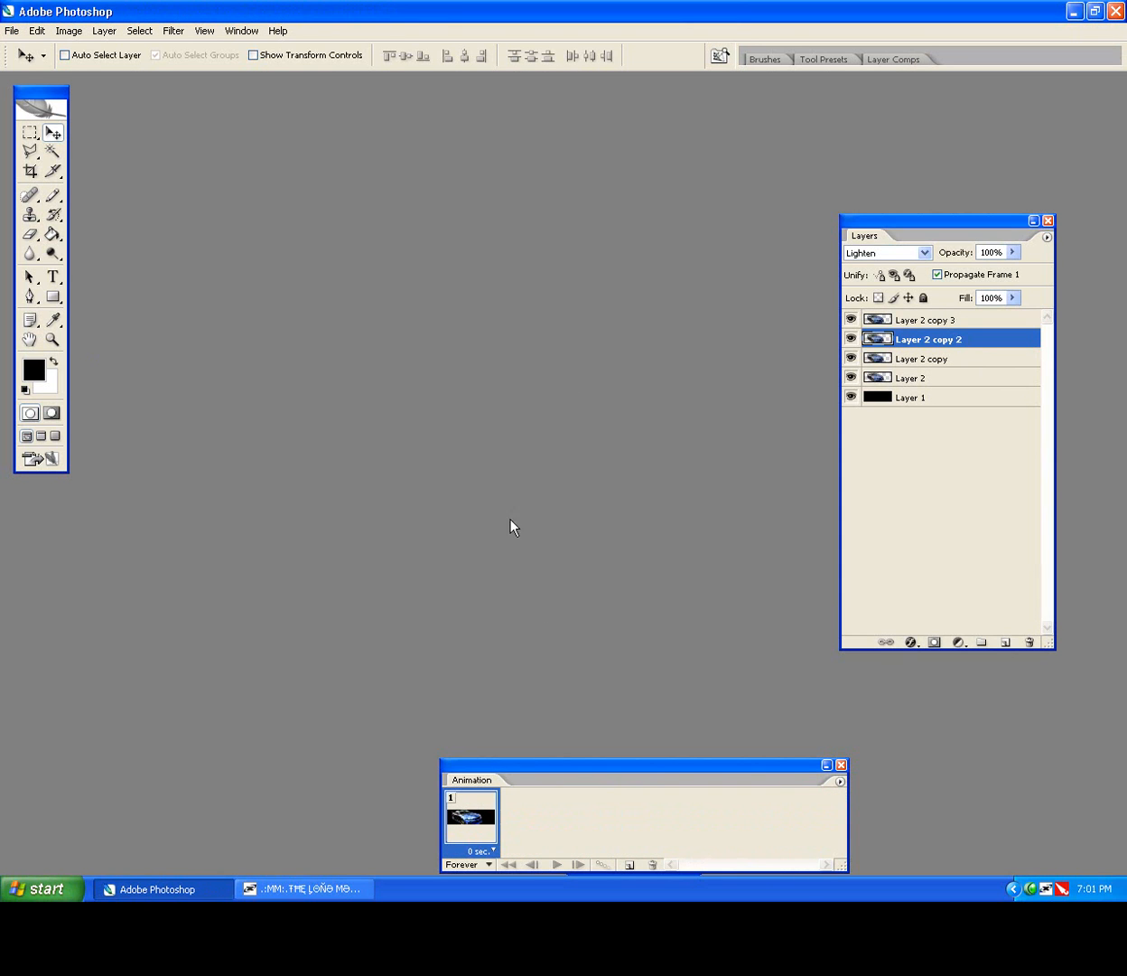
Step: Move the Animation palette clear of the minimized simple effect tutorial document
{"action": "left_click_drag", "start_coordinate": [575, 765], "coordinate": [711, 763]}
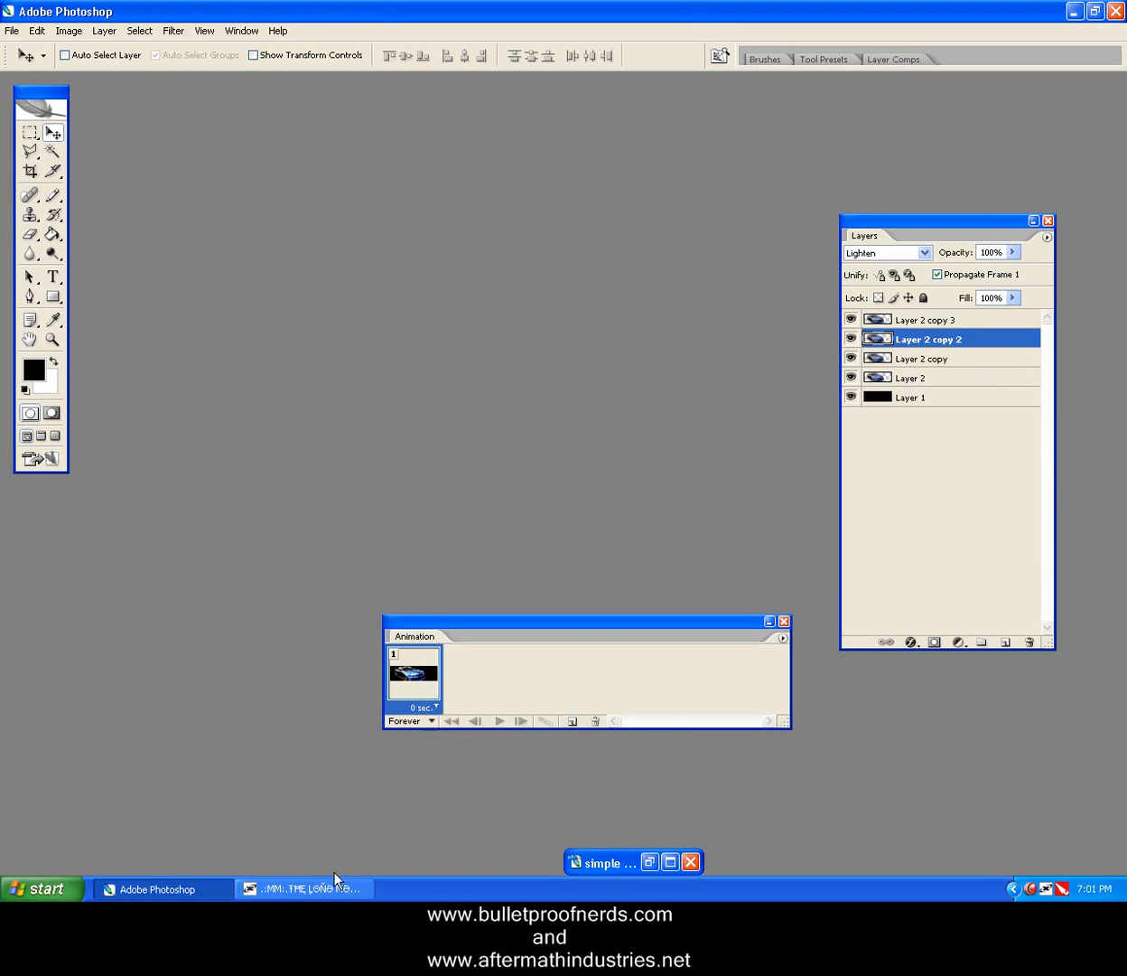
{"action": "key", "text": "super+d"}
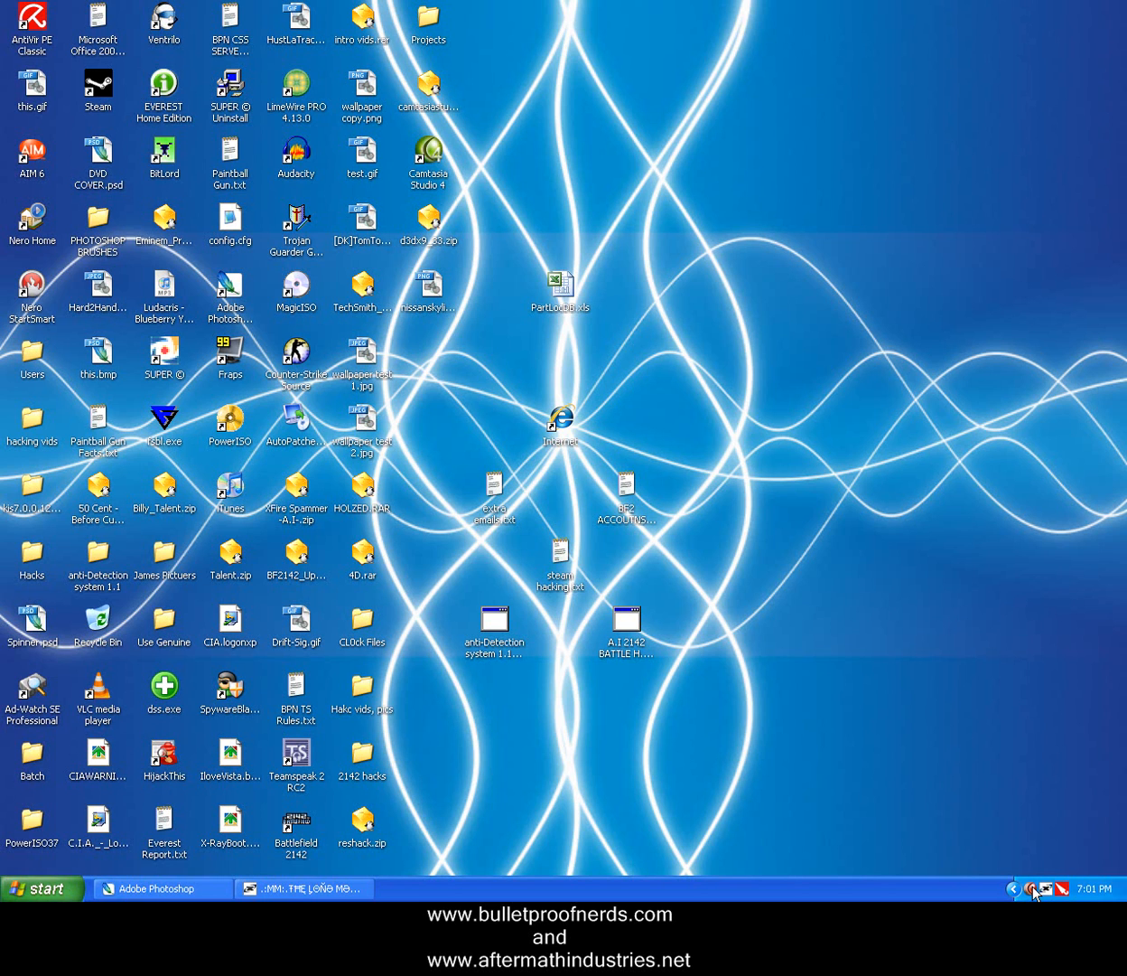
{"action": "right_click", "coordinate": [1033, 891]}
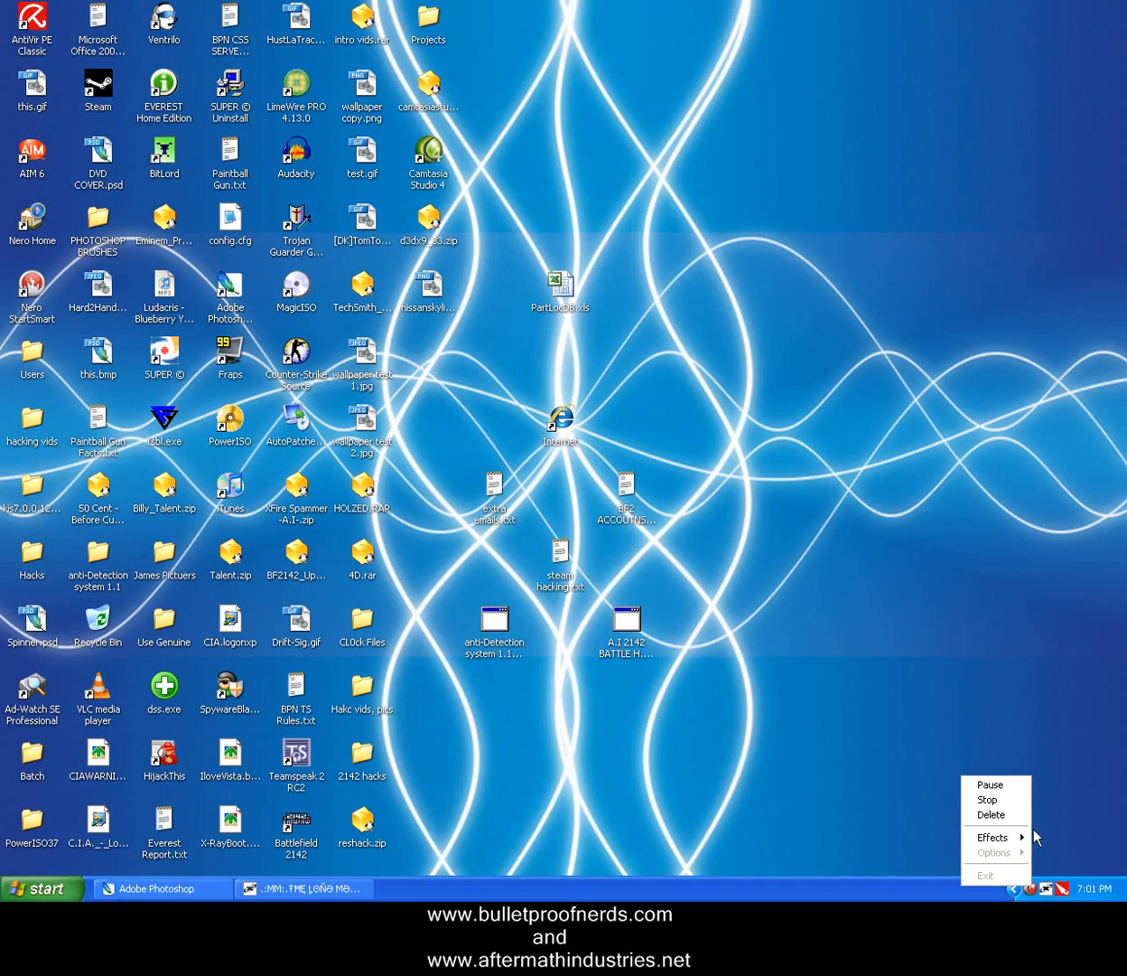